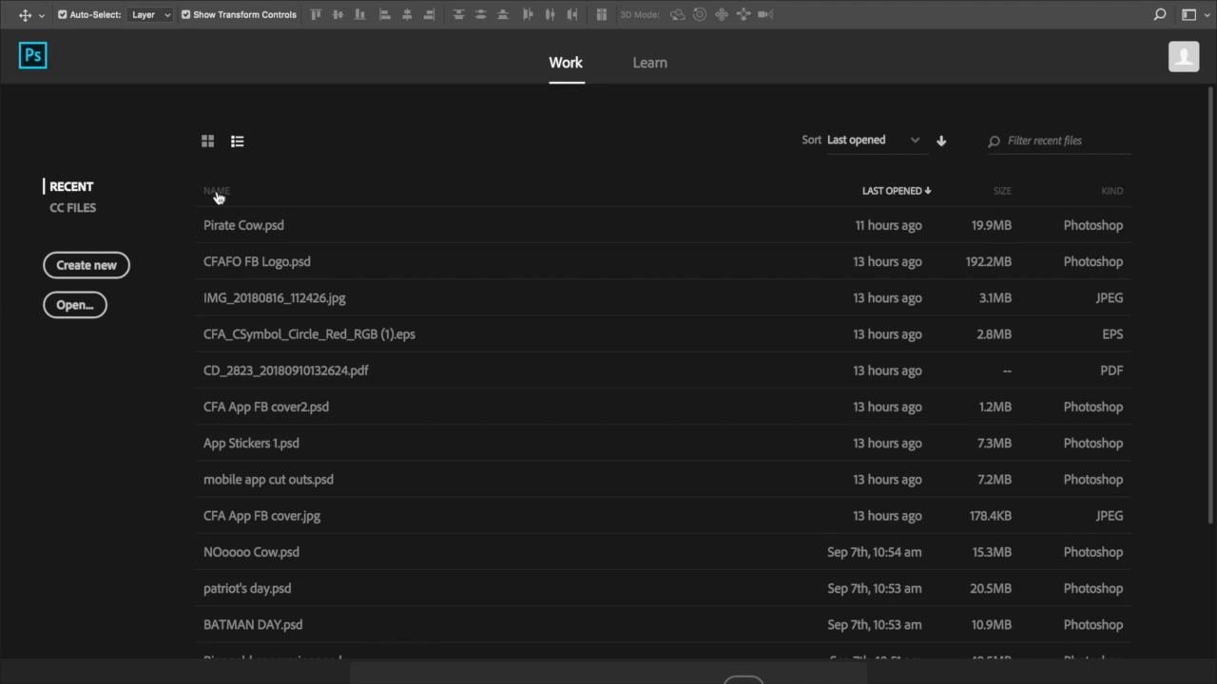
Choose Create new on the Photoshop start screen to bring up the New Document dialog.
left_click(77, 268)
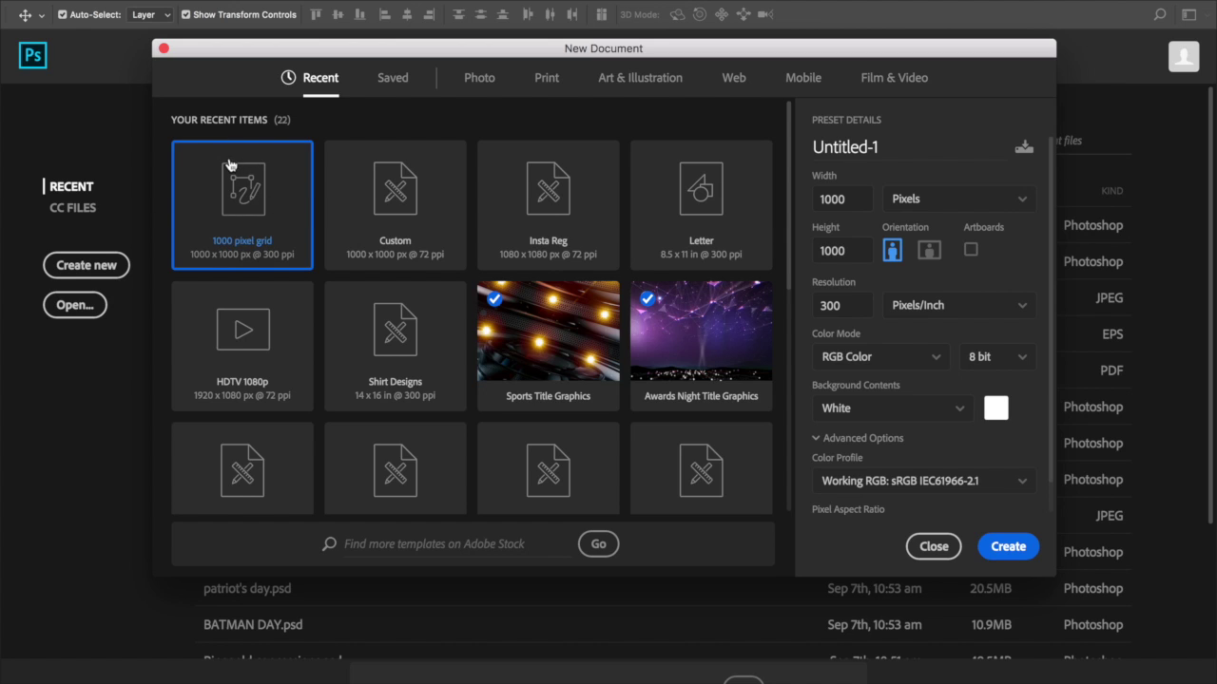
Create a blank 1000 × 1000 px, 300 ppi document from the Art & Illustration 1000 pixel grid preset.
left_click(644, 82)
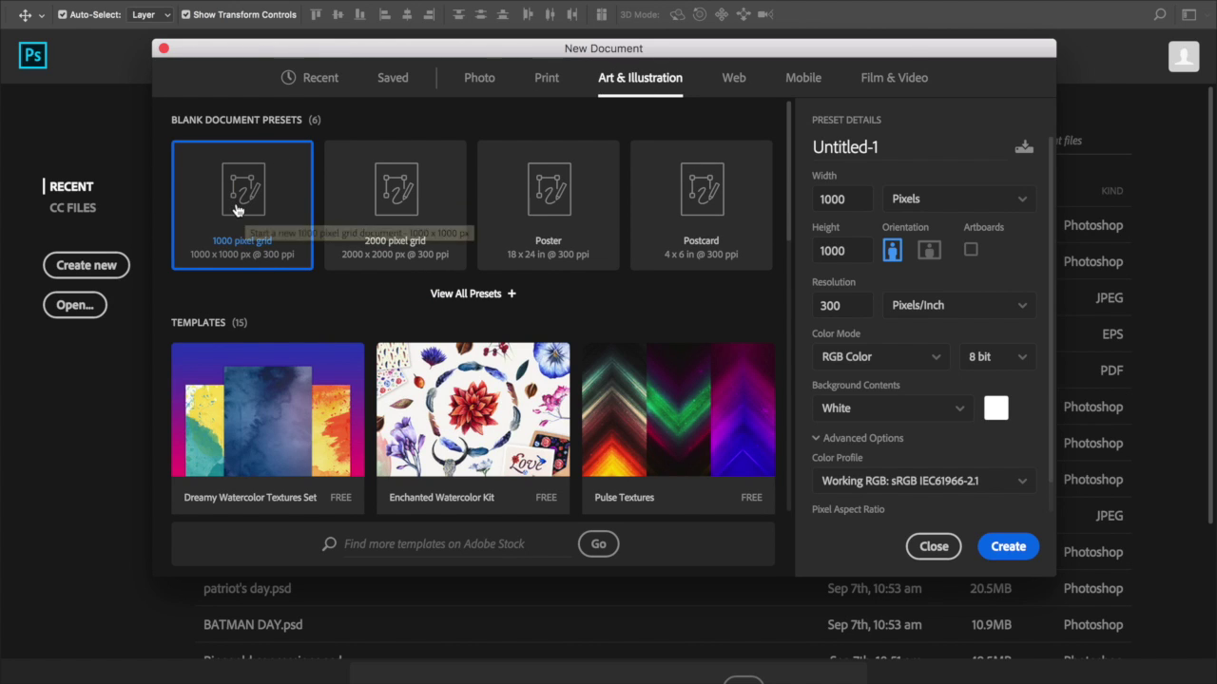
double_click(231, 202)
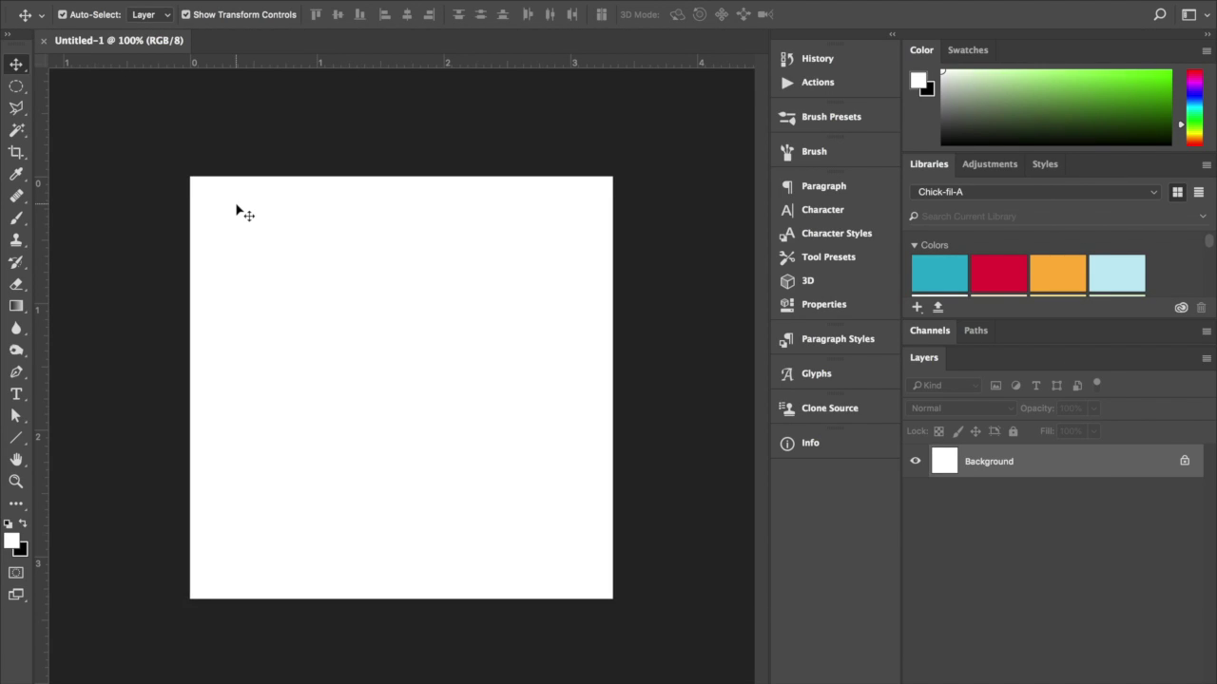
Convert the Background into Layer 0 and fill the whole canvas black with the Paint Bucket.
double_click(1021, 463)
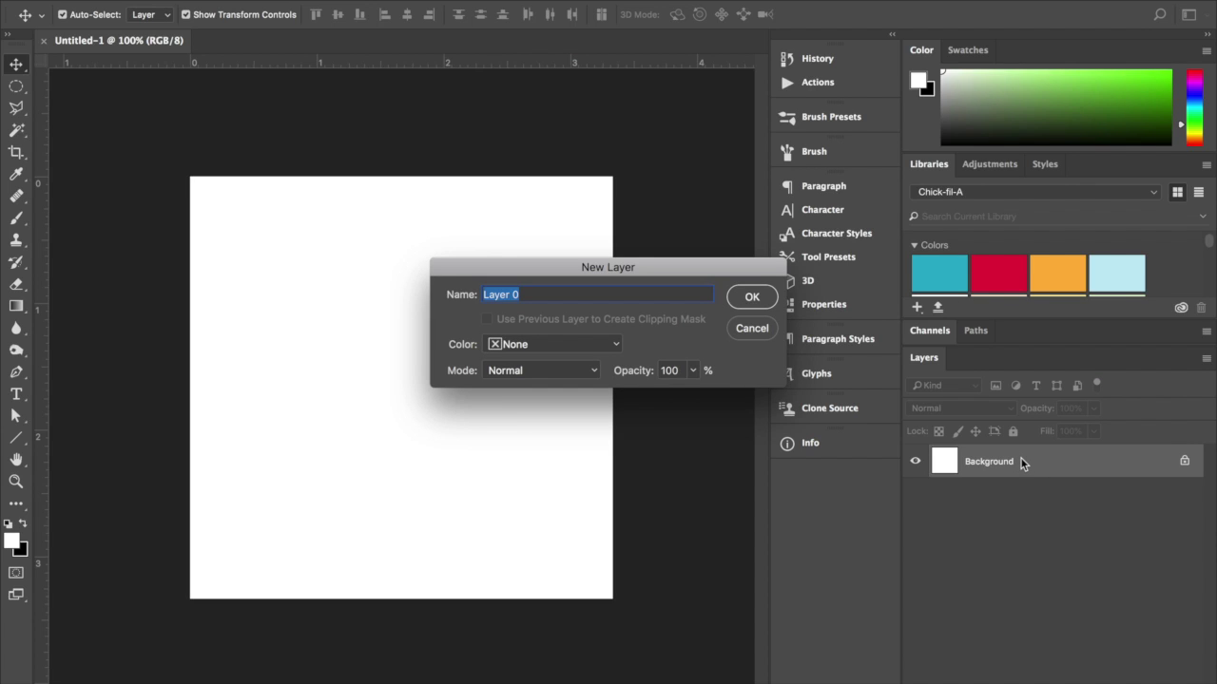
left_click(752, 299)
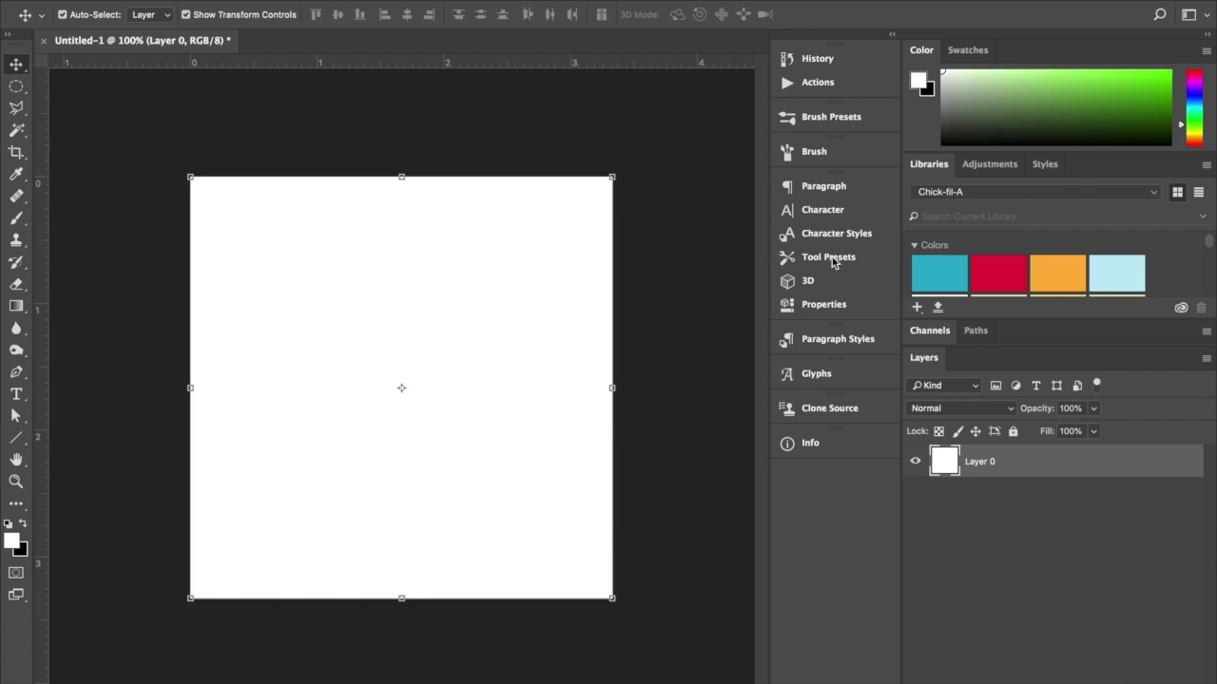
left_click_drag(985, 93, 918, 164)
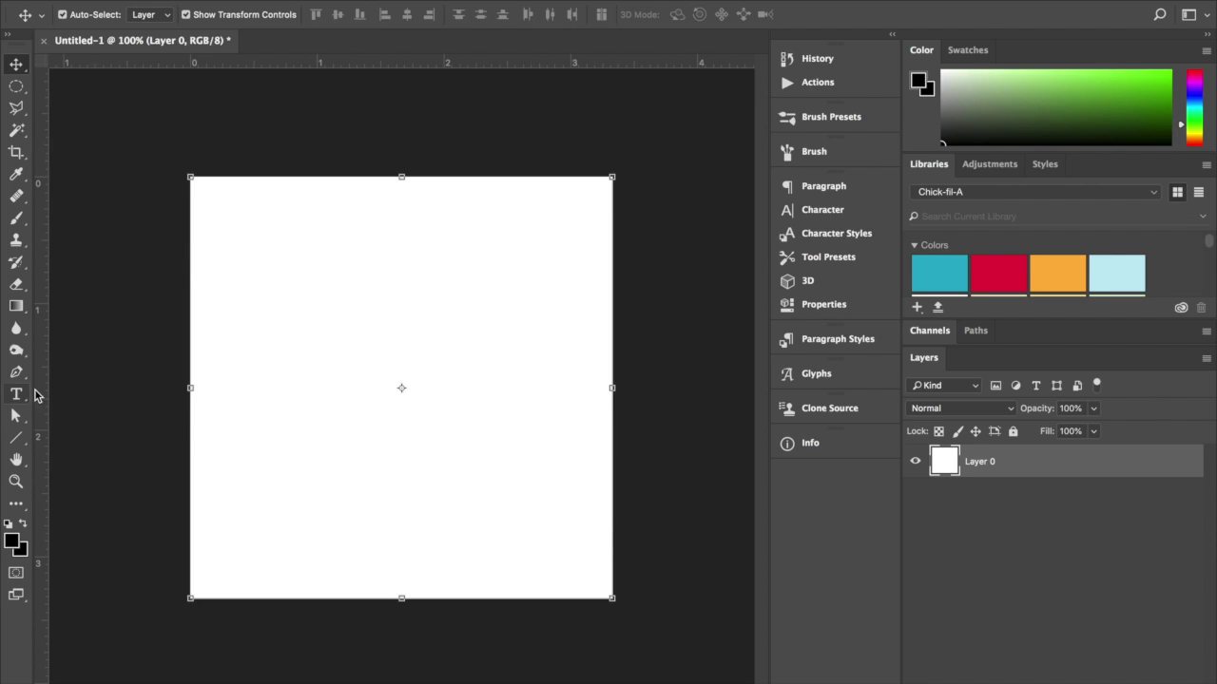
left_click(15, 307)
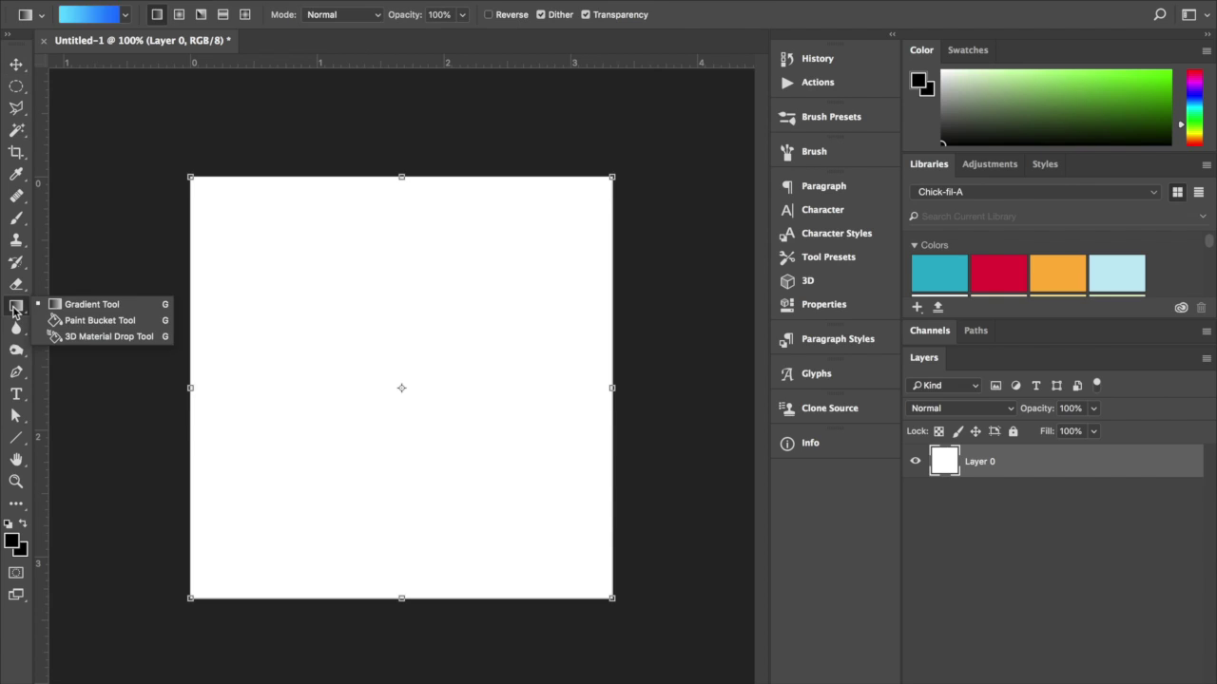
left_click(81, 321)
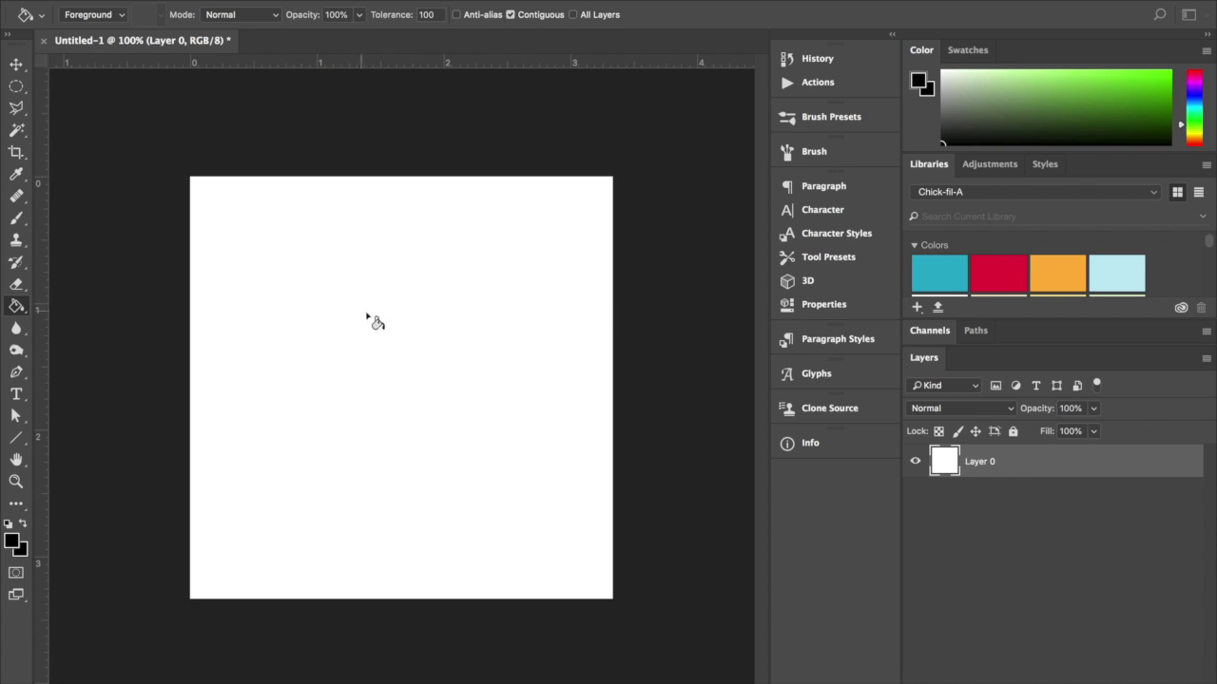
left_click(440, 370)
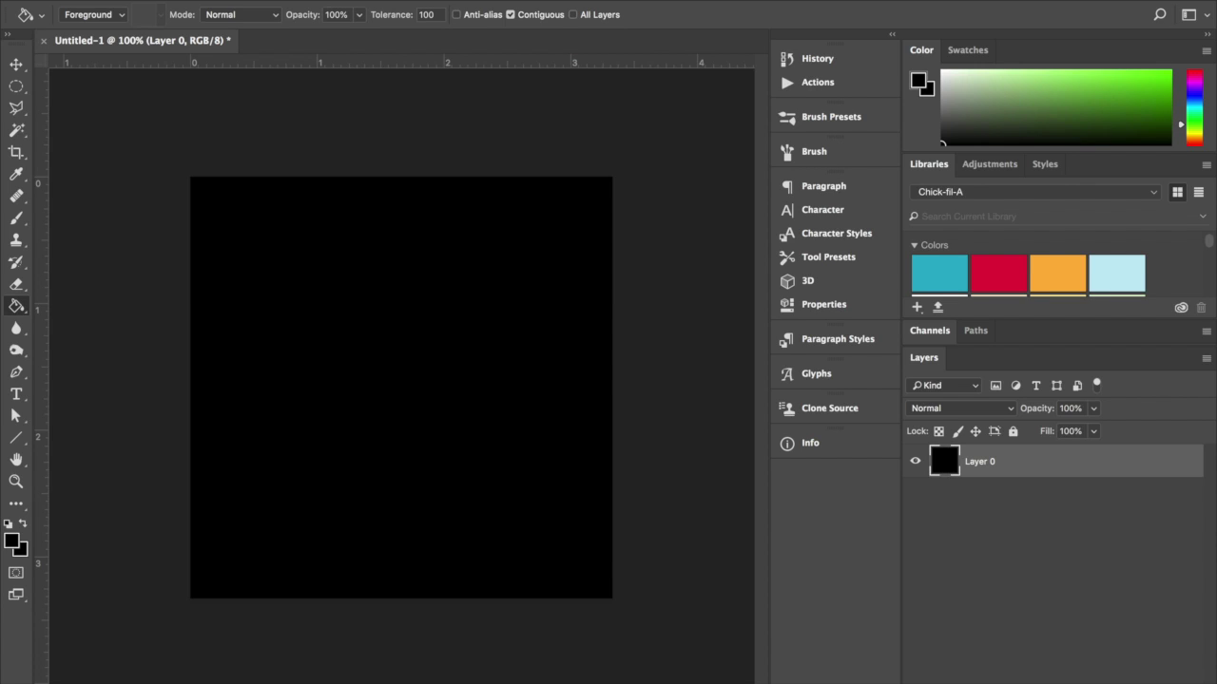
Add a new empty layer above Layer 0 and name it 'mountians'.
key("ctrl+shift+alt+n")
double_click(976, 463)
key("Return")
double_click(979, 462)
type("mo")
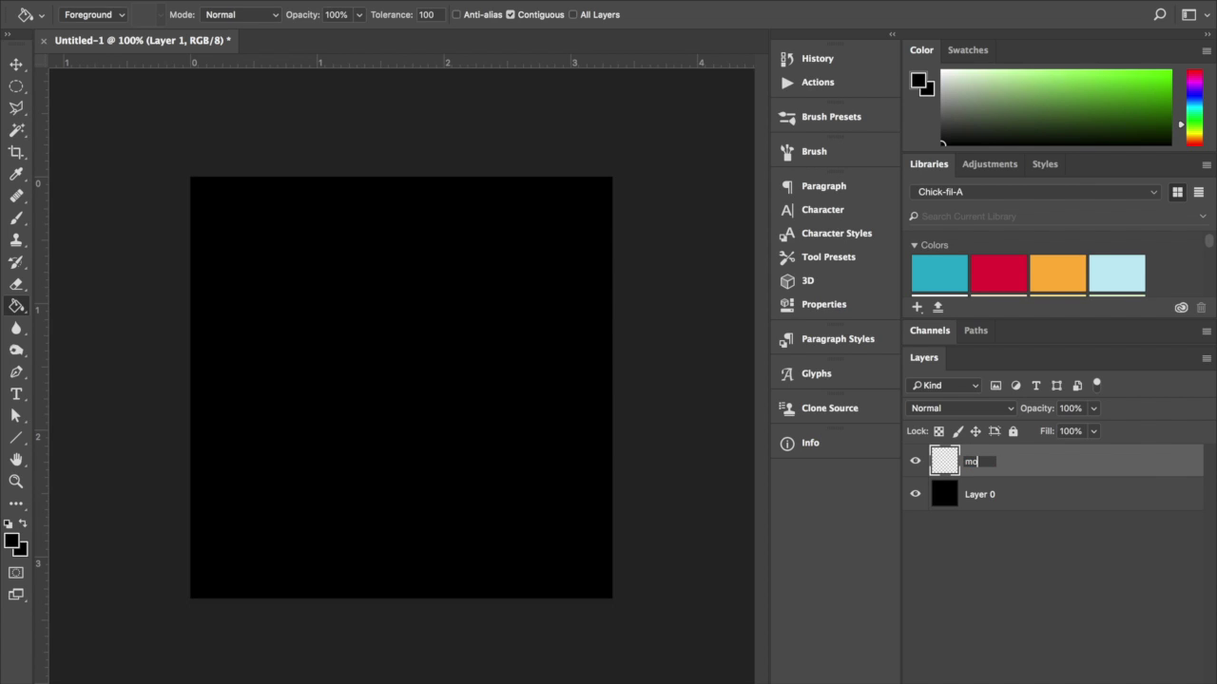
type("untians")
key("Return")
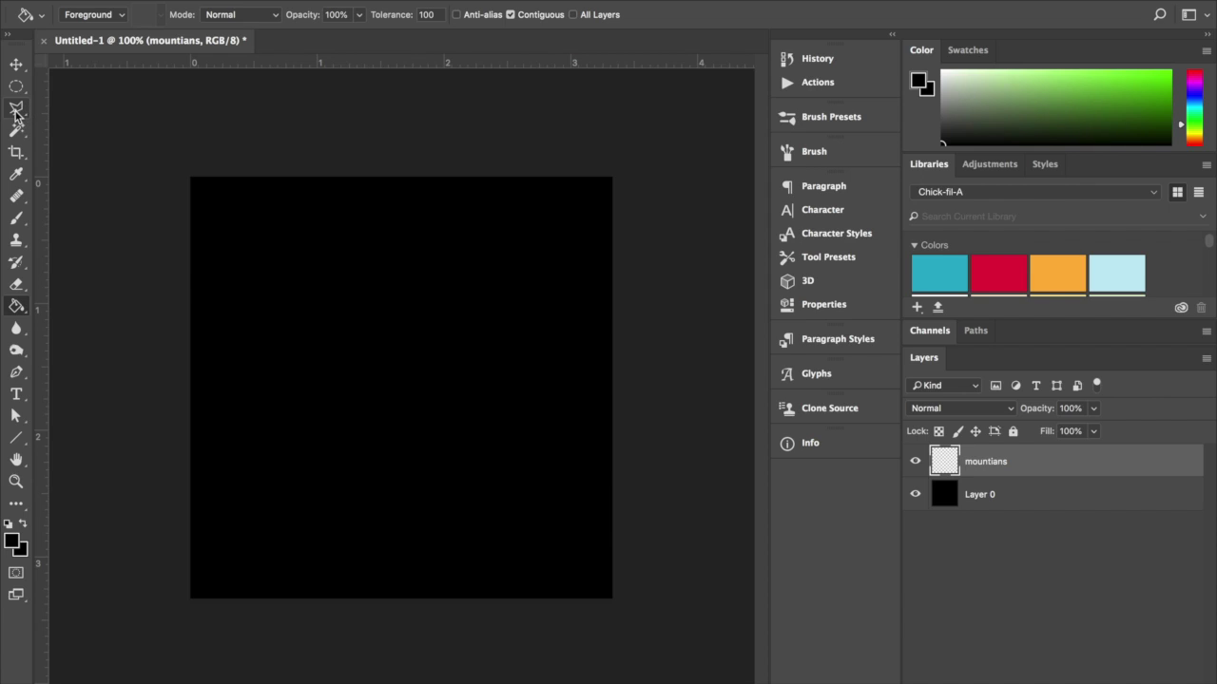
With the Polygonal Lasso, outline the right, central and small left-of-centre peaks and their valleys.
mouse_move(15, 112)
left_mouse_down()
mouse_move(76, 135)
mouse_move(92, 122)
left_mouse_up()
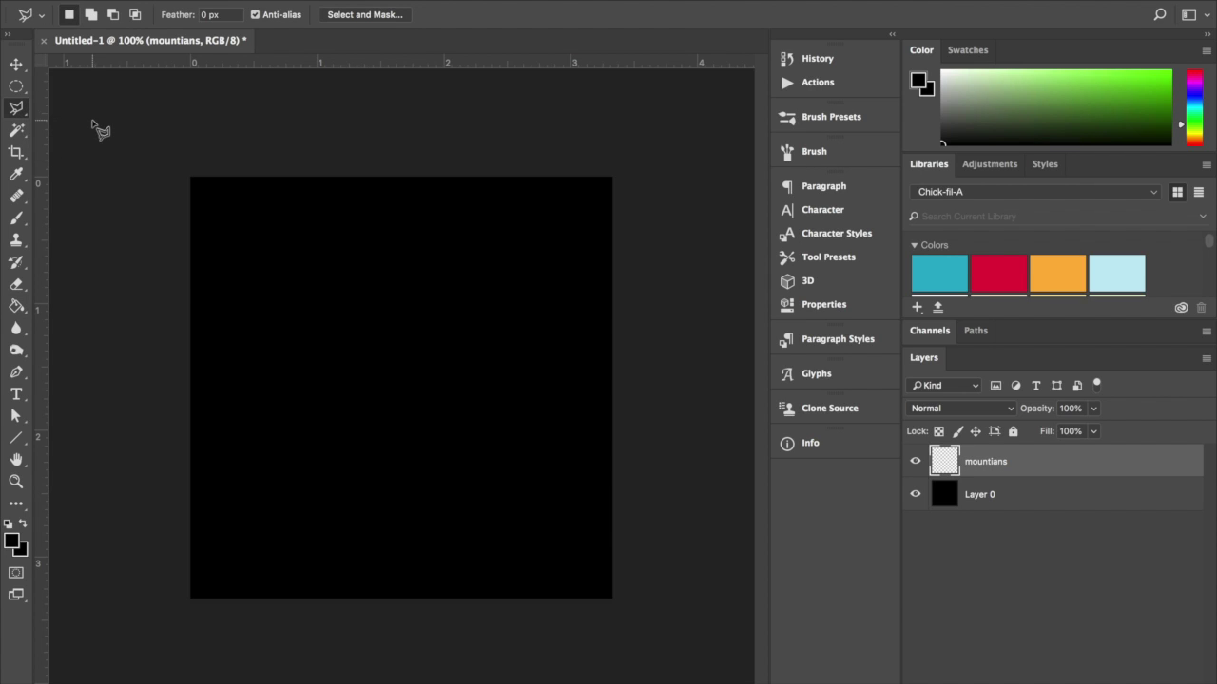
left_click(631, 456)
left_click(575, 304)
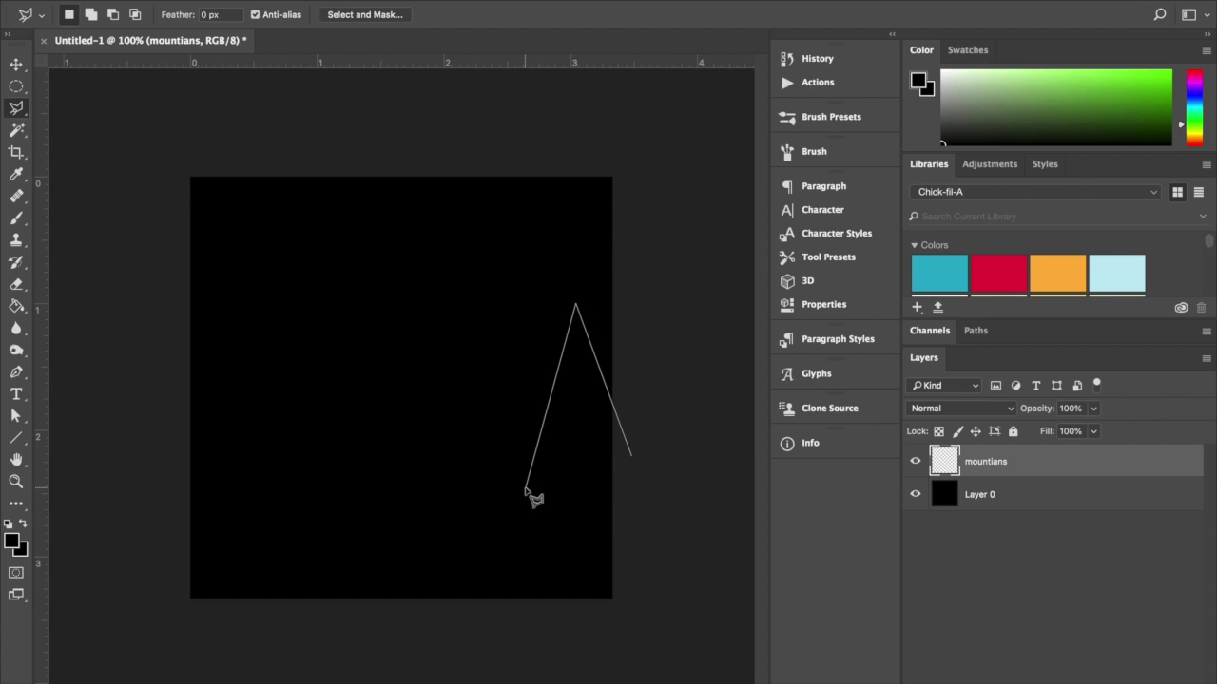
left_click(526, 487)
left_click(454, 275)
left_click(387, 568)
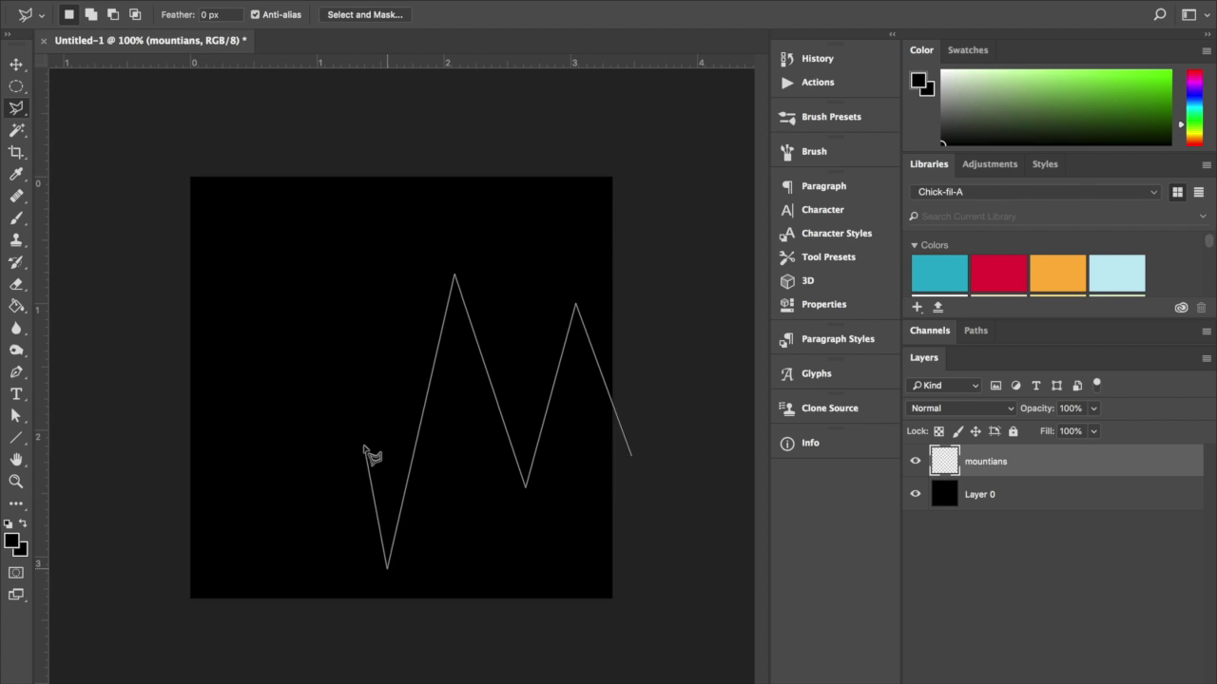
left_click(364, 445)
left_click(336, 521)
Continue the outline over the left peaks and close it below the canvas bottom.
left_click(287, 299)
left_click(257, 495)
left_click(210, 366)
left_click(156, 466)
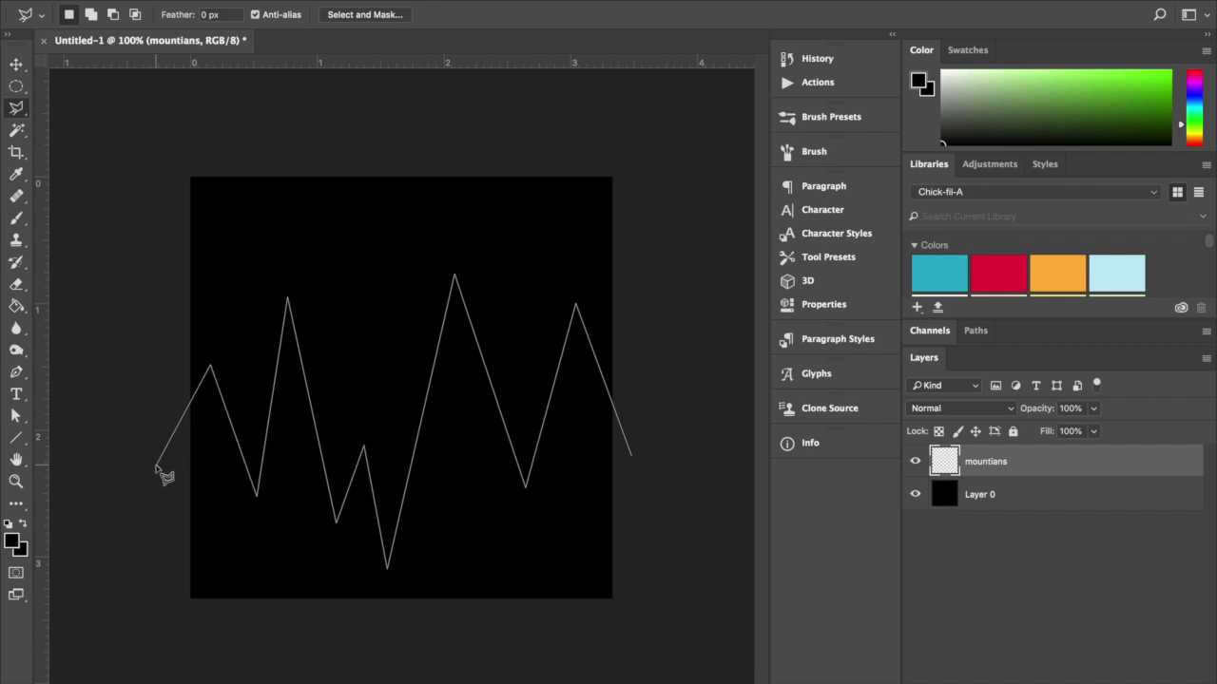
left_click(157, 642)
left_click(643, 636)
left_click(632, 456)
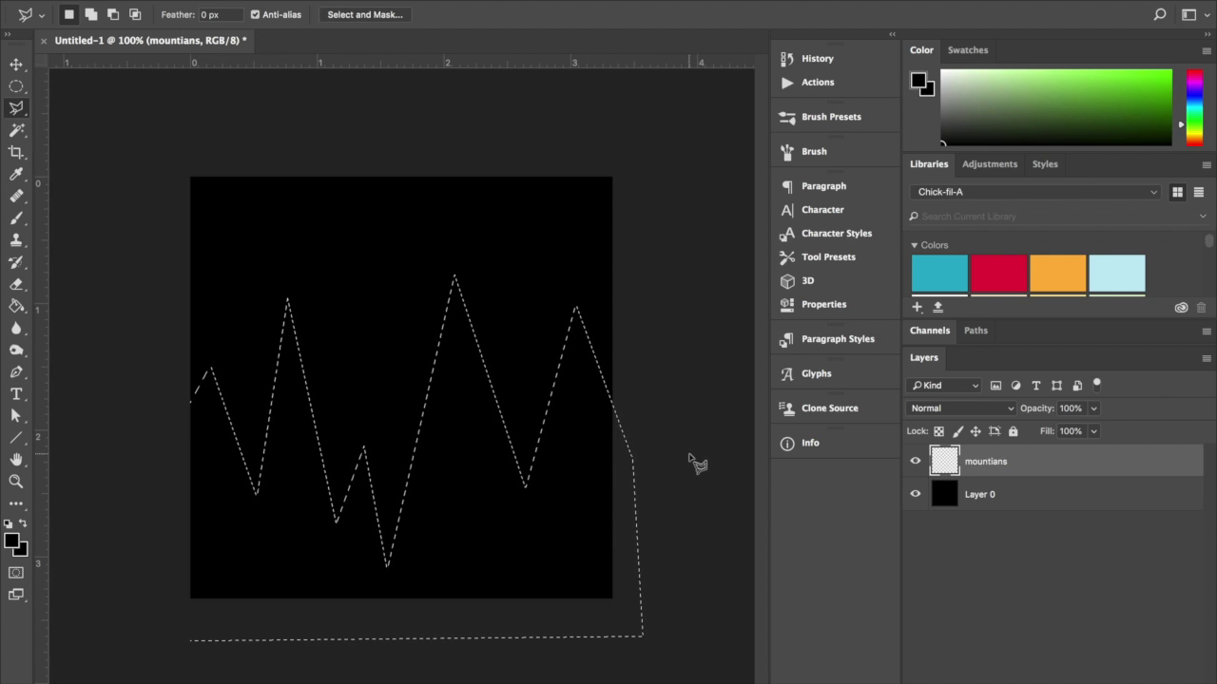
left_click(966, 83)
Fill the mountain selection with white through the Shift+F5 Fill dialog, then deselect.
left_click_drag(966, 83, 939, 67)
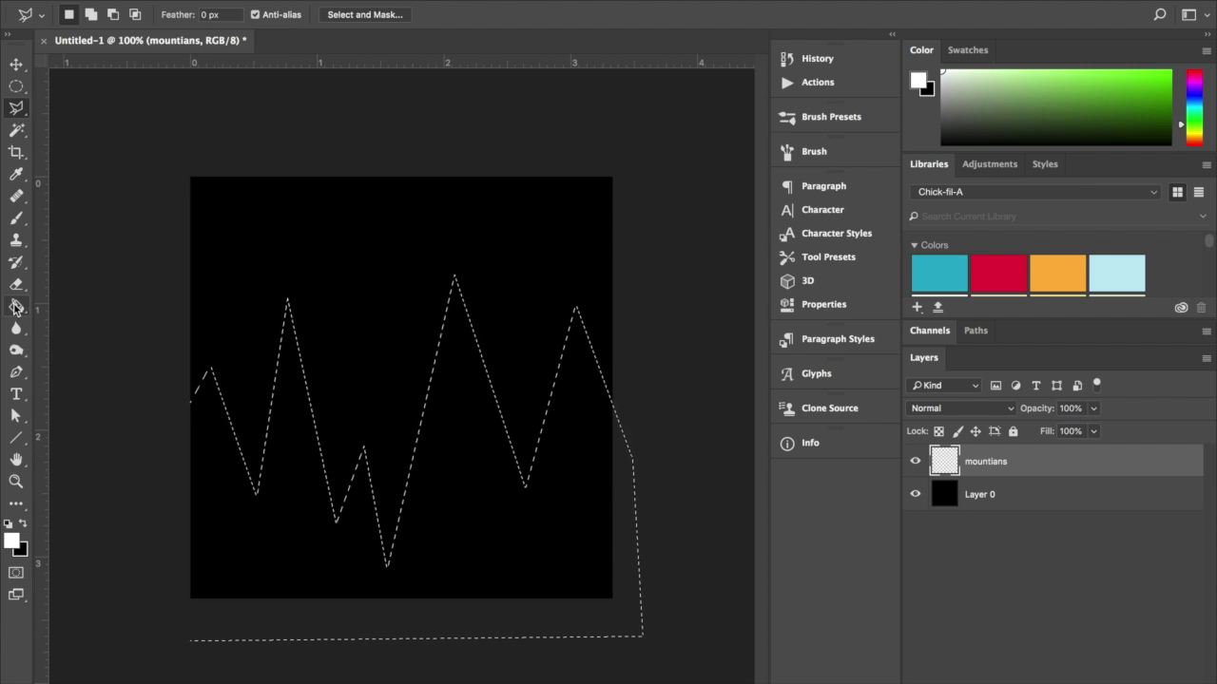
left_click(17, 306)
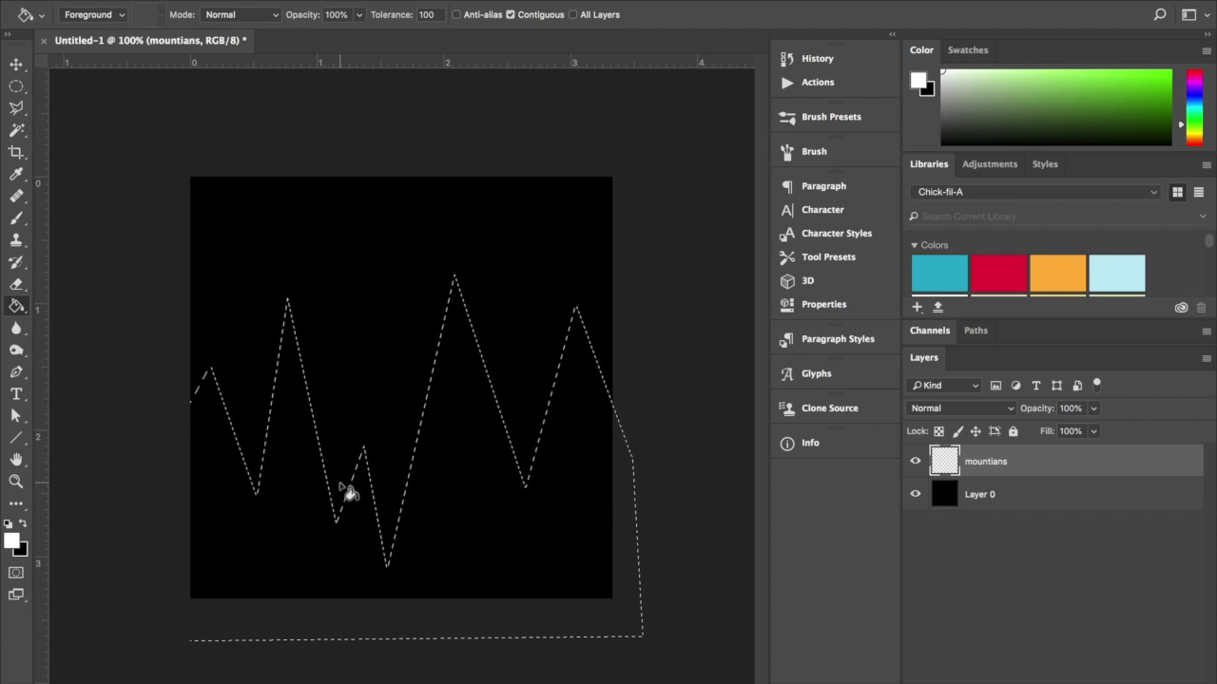
key("shift+F5")
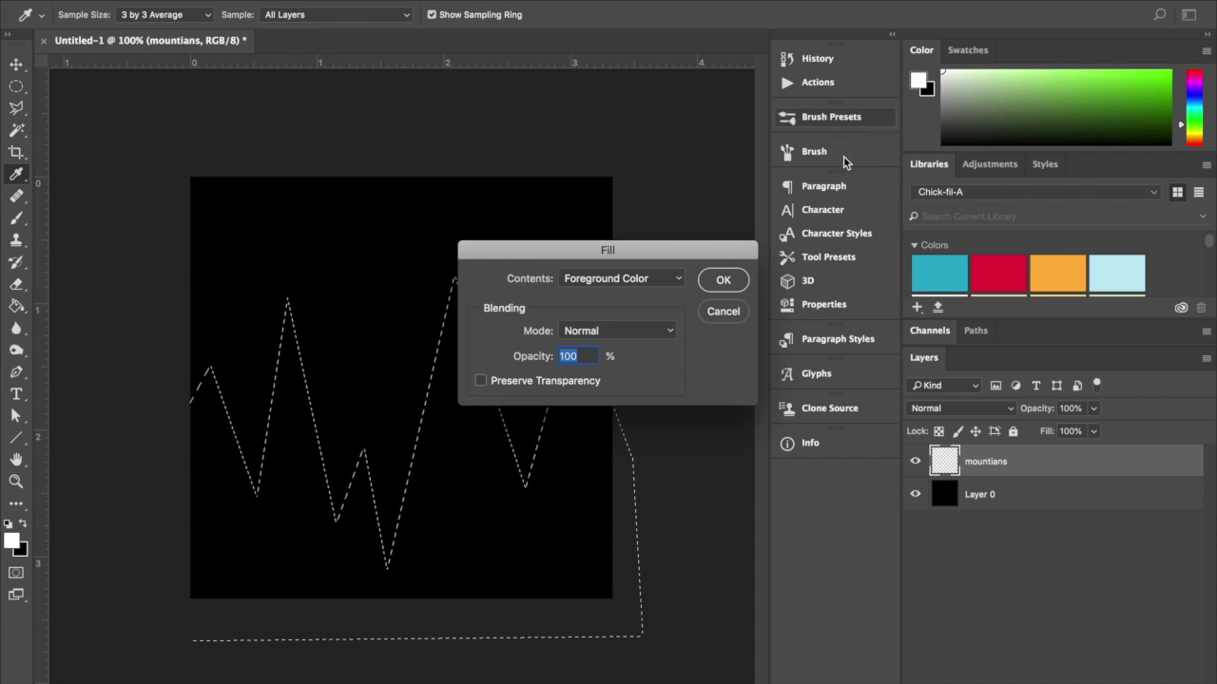
left_click(723, 281)
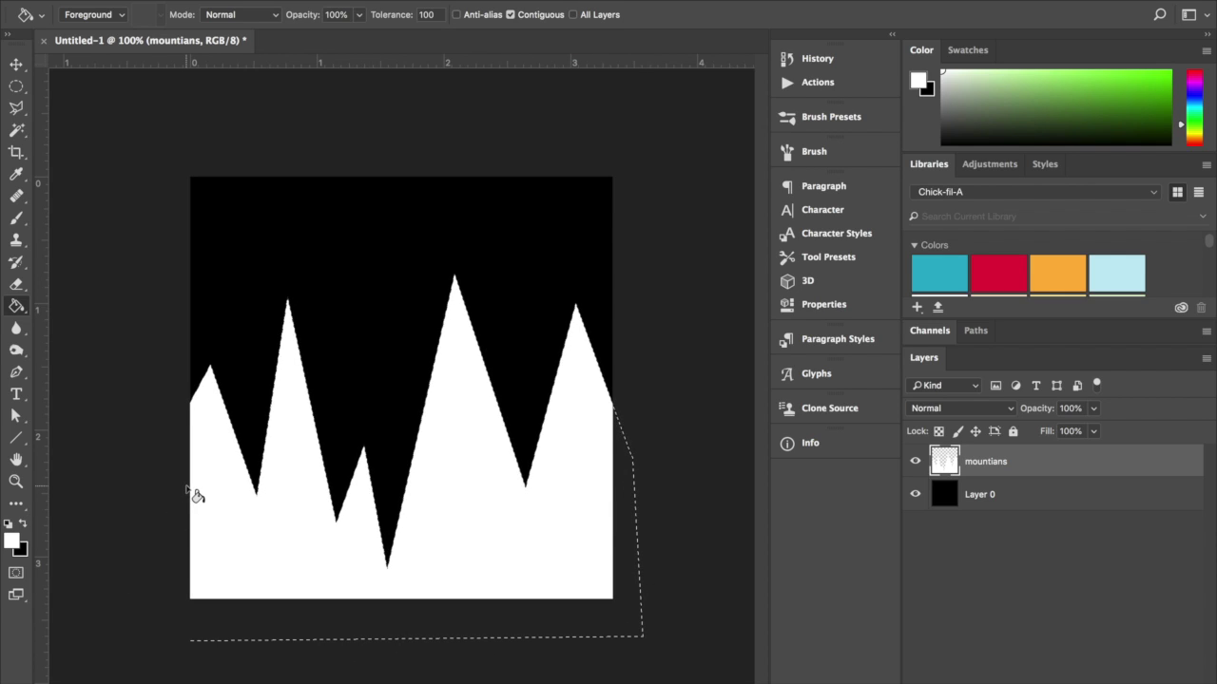
key("super+d")
Trace a zigzag shadow selection down the right side of the rightmost peak.
left_click(17, 108)
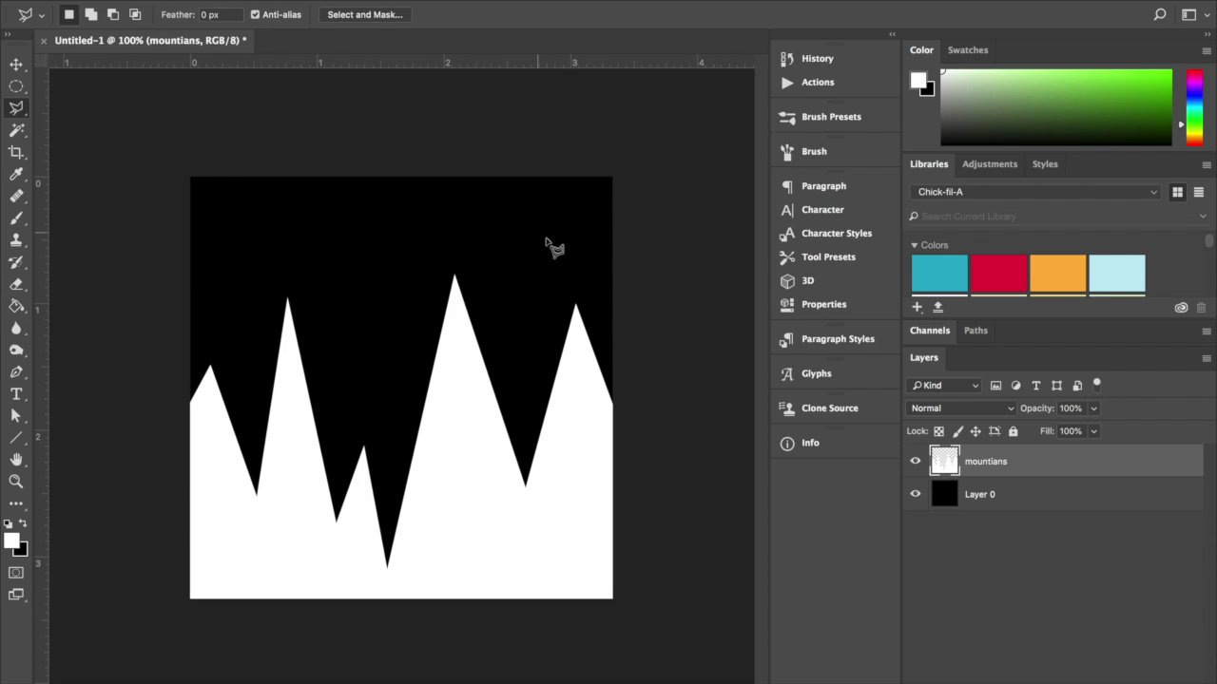
left_click(575, 302)
left_click(571, 383)
left_click(589, 401)
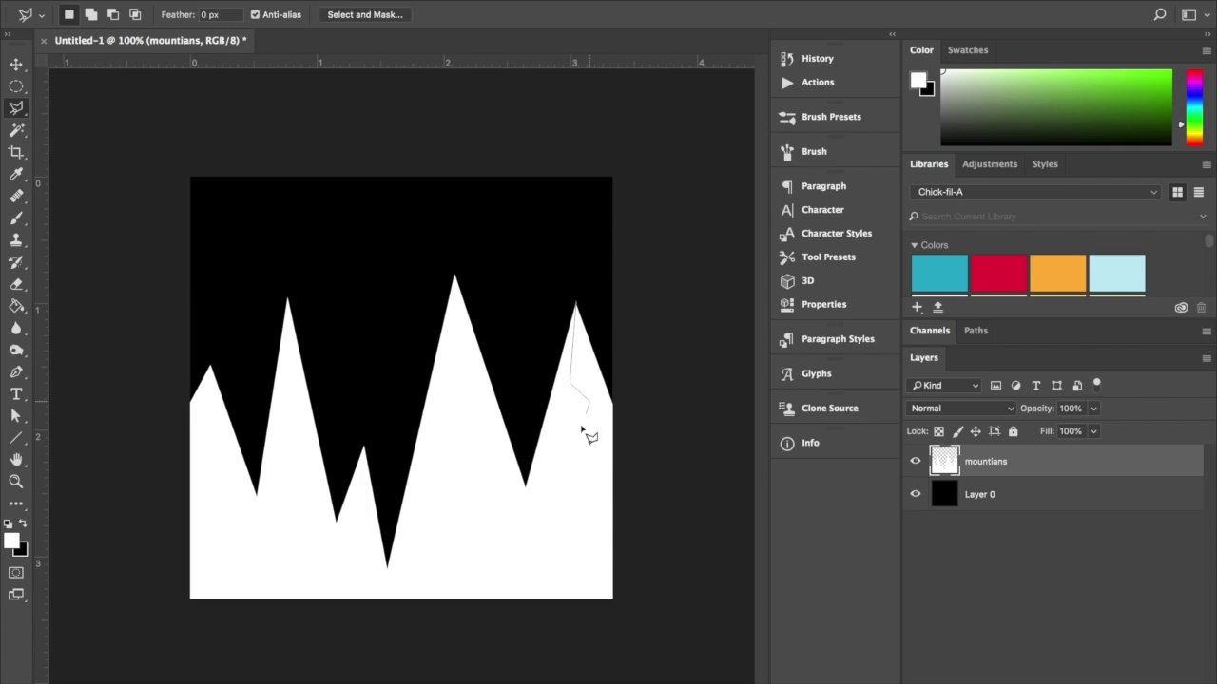
left_click(562, 484)
left_click(588, 553)
left_click(619, 604)
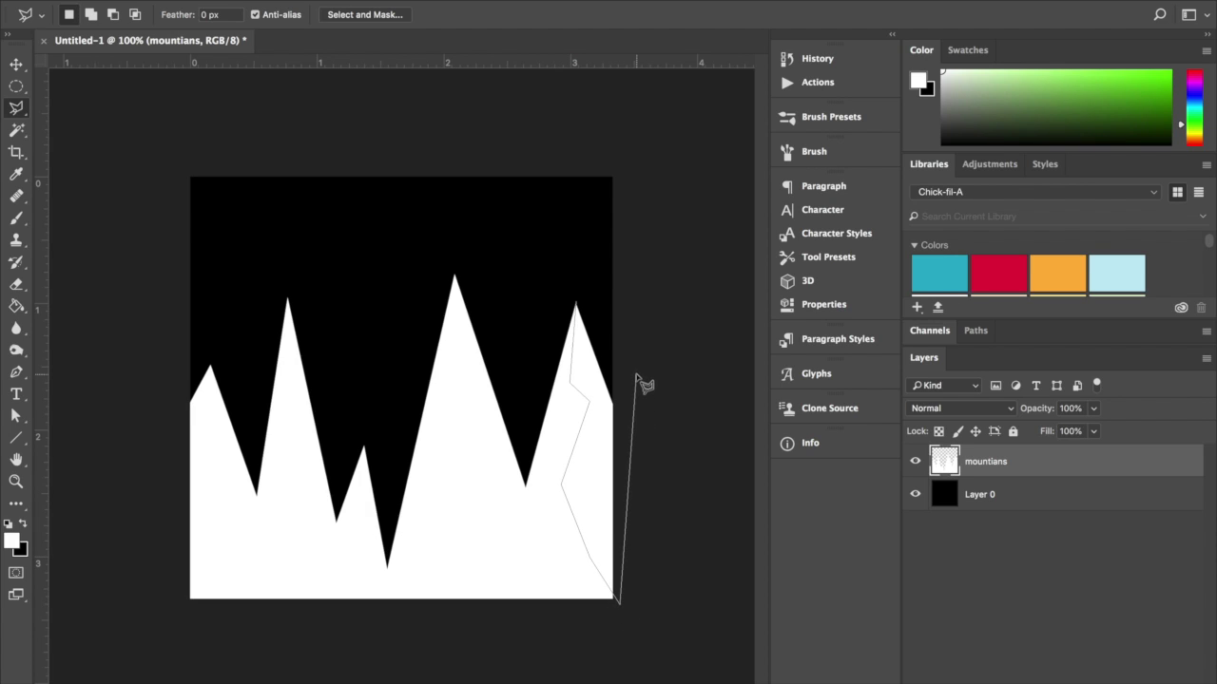
left_click(635, 374)
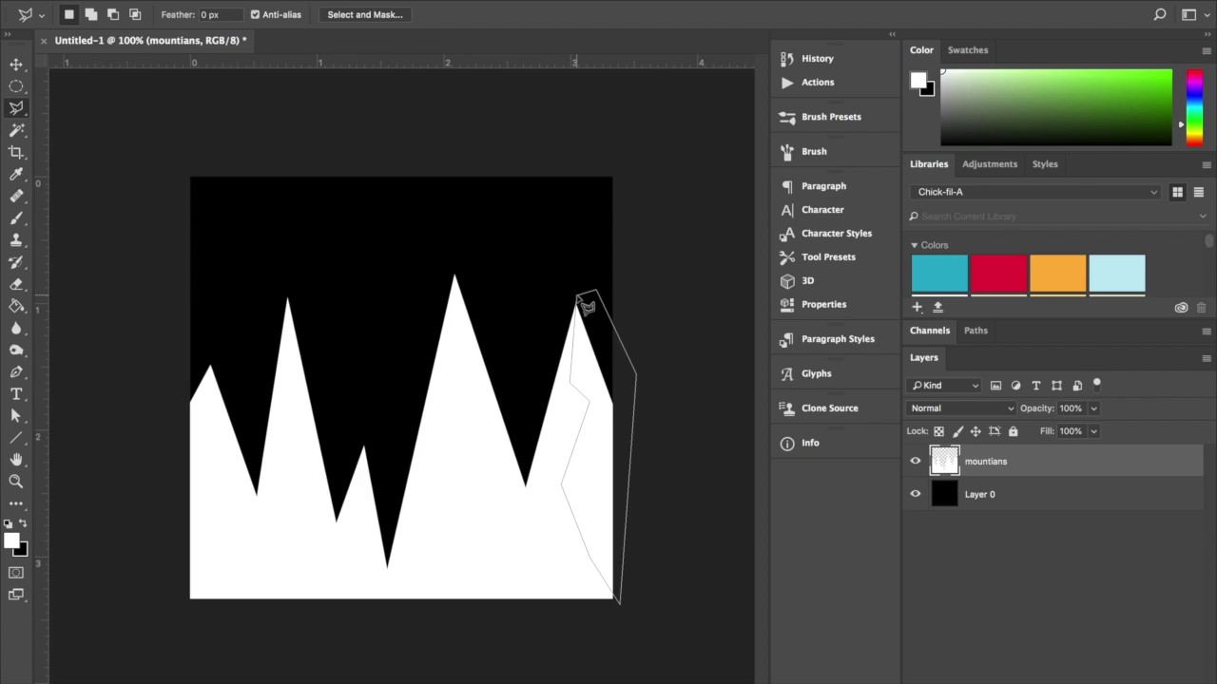
left_click(582, 313)
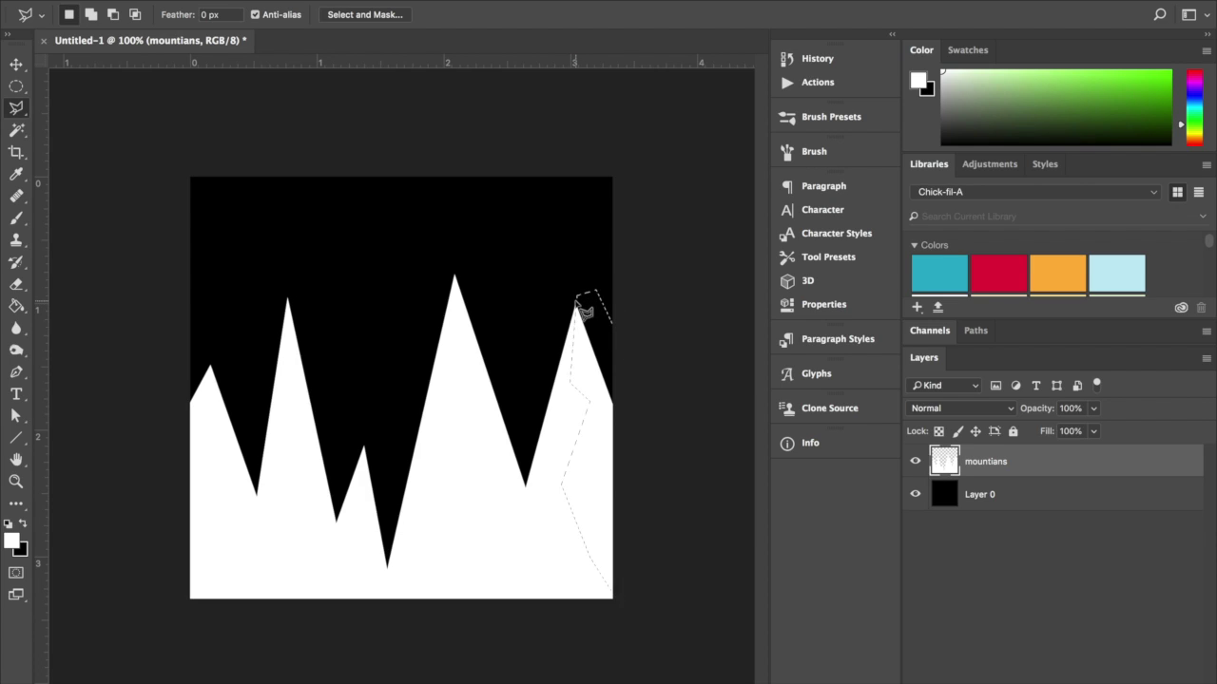
left_click(575, 302)
key("Escape")
Add the tall central peak's right-hand slope to the shadow selection.
key("shift")
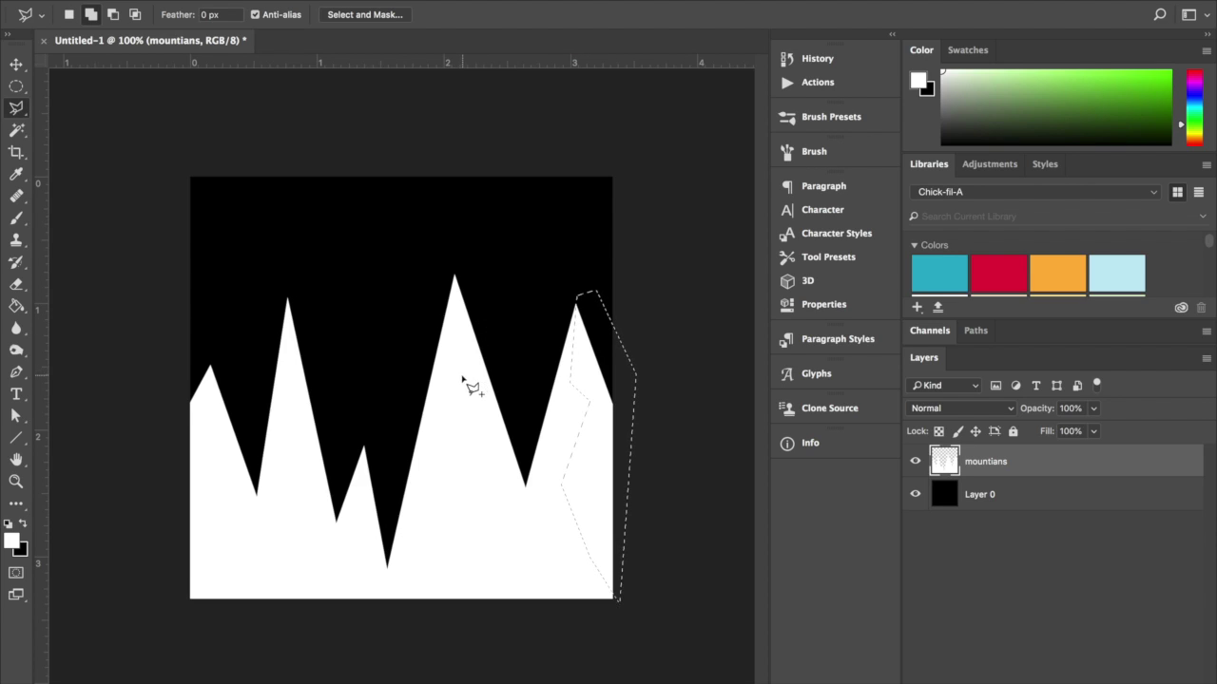
key("shift")
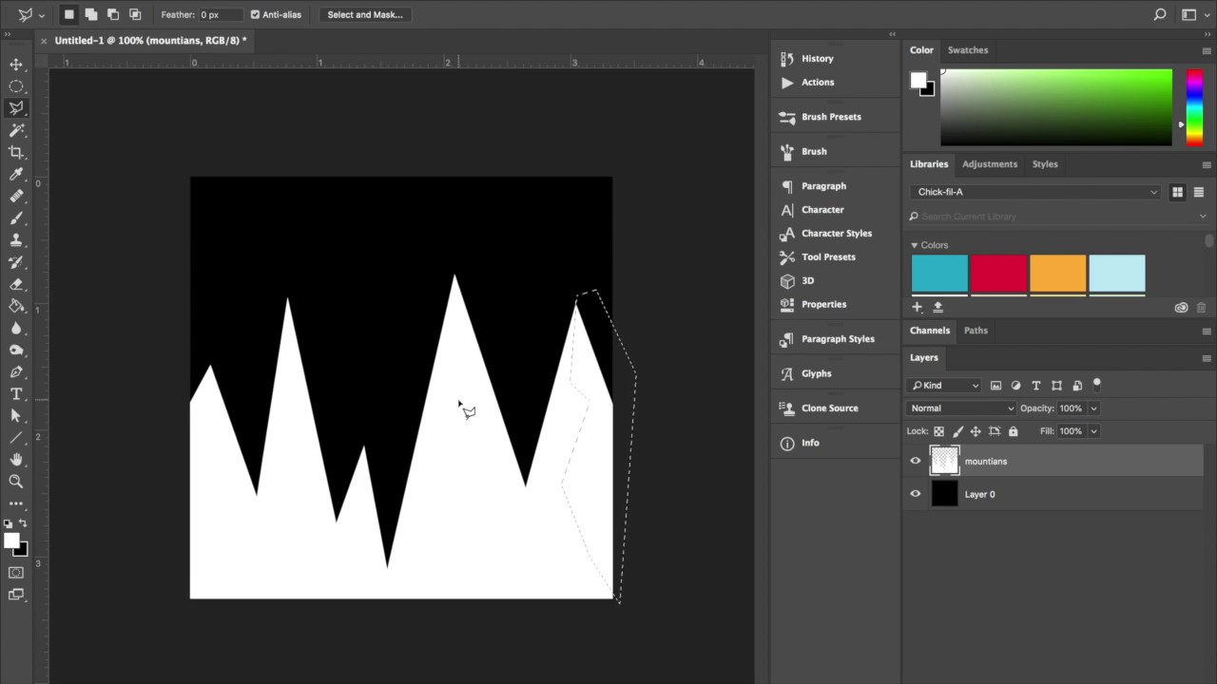
key("shift")
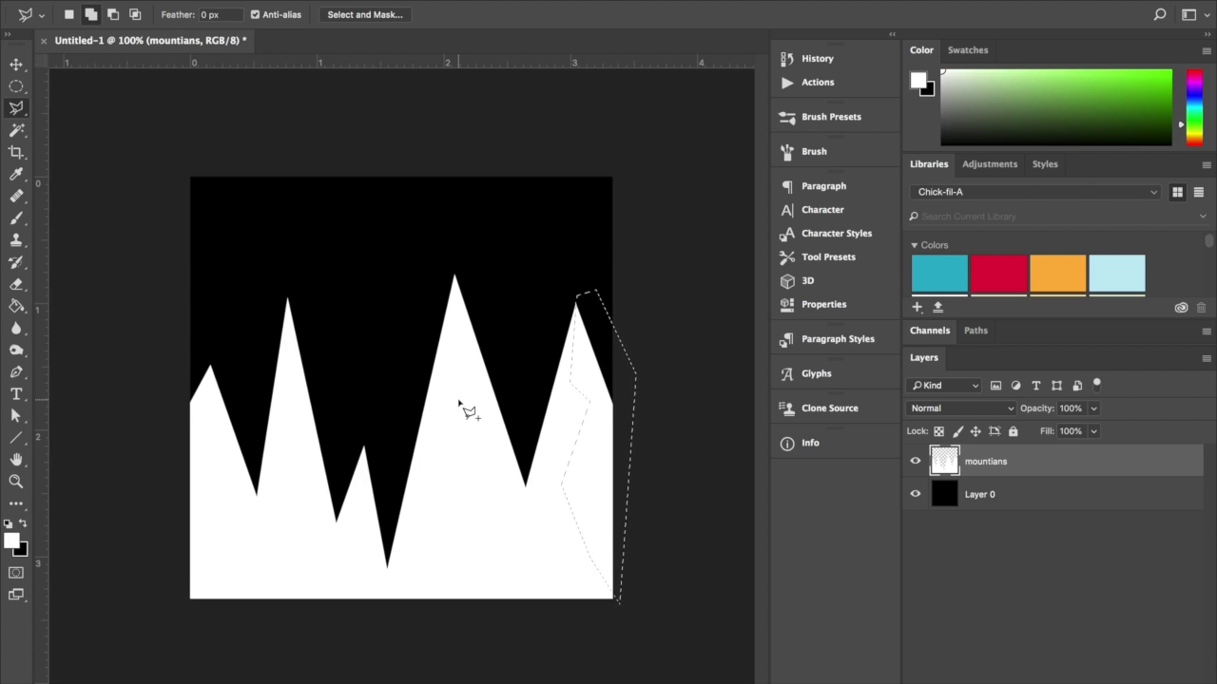
left_click(454, 275)
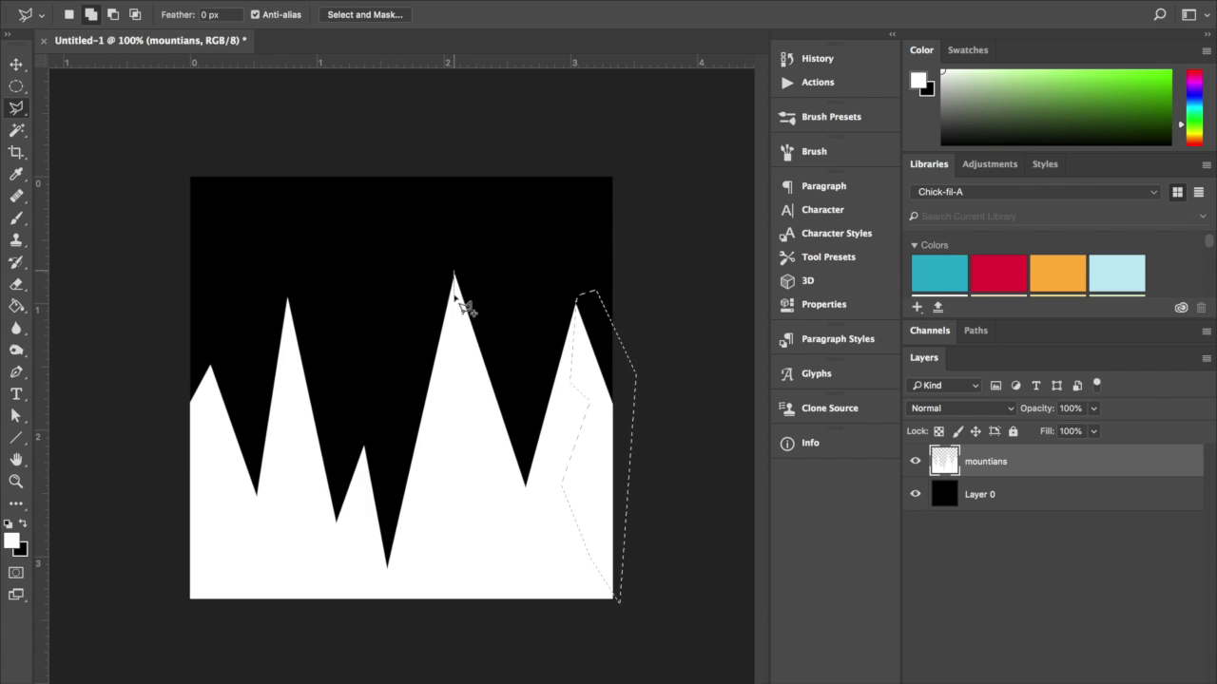
left_click(446, 369)
left_click(467, 388)
left_click(443, 451)
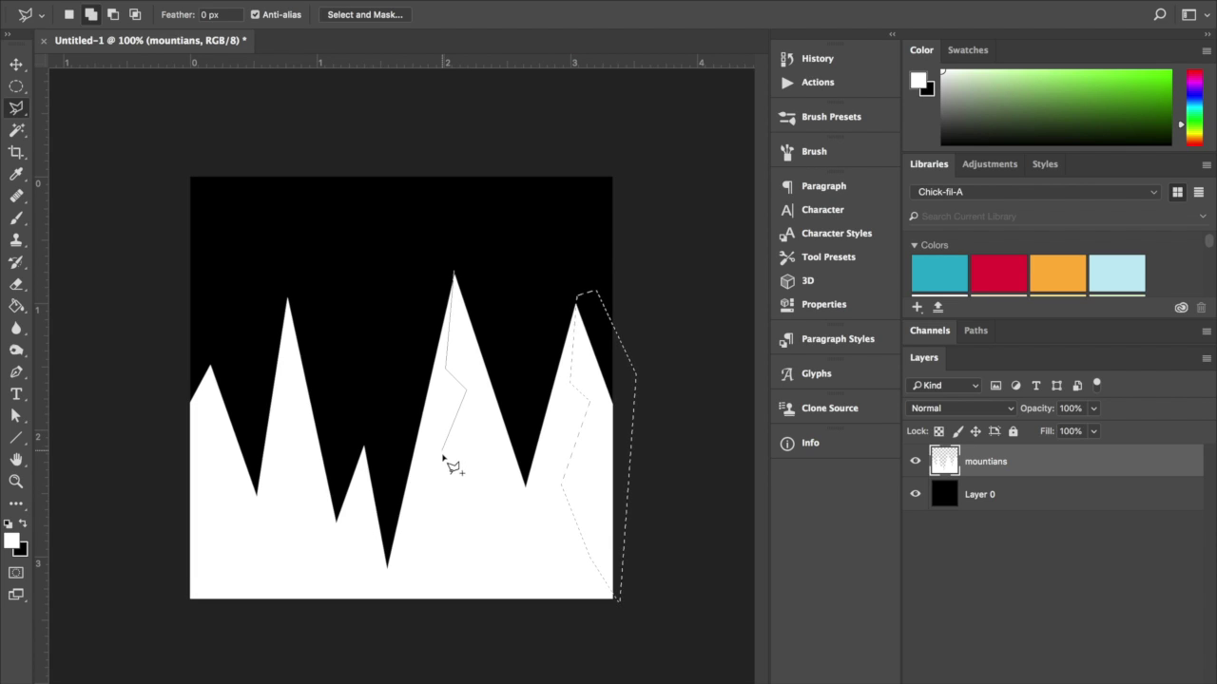
left_click(485, 585)
left_click(508, 613)
left_click(544, 609)
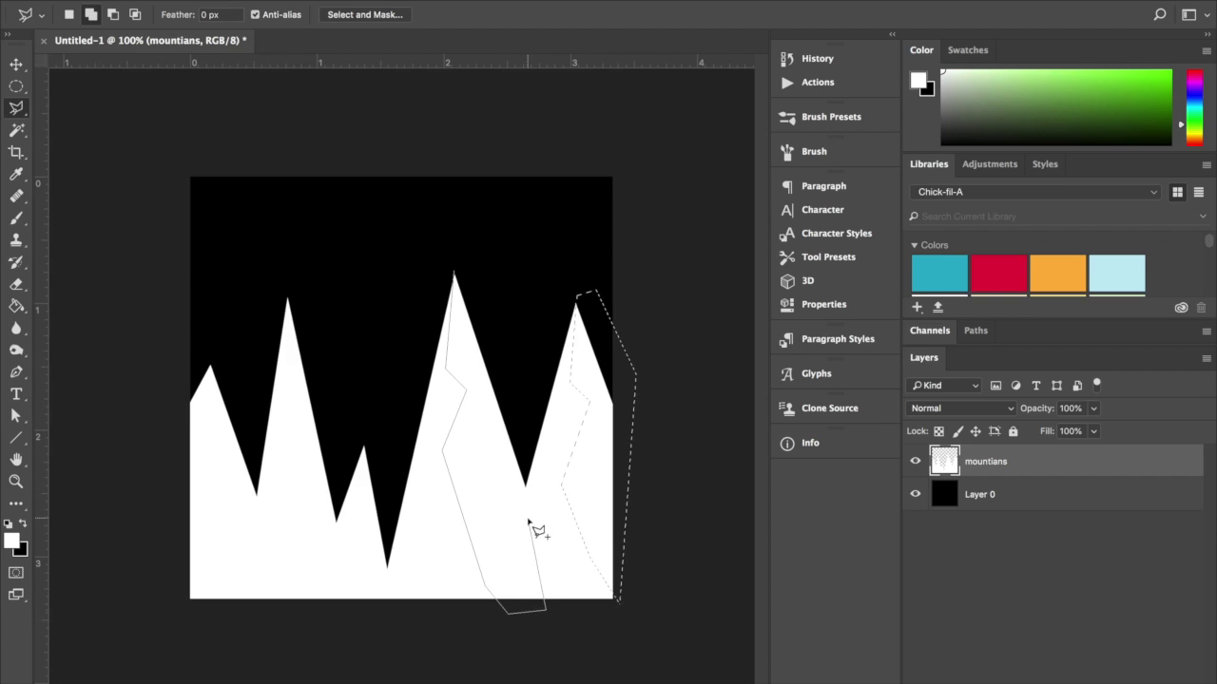
left_click(525, 485)
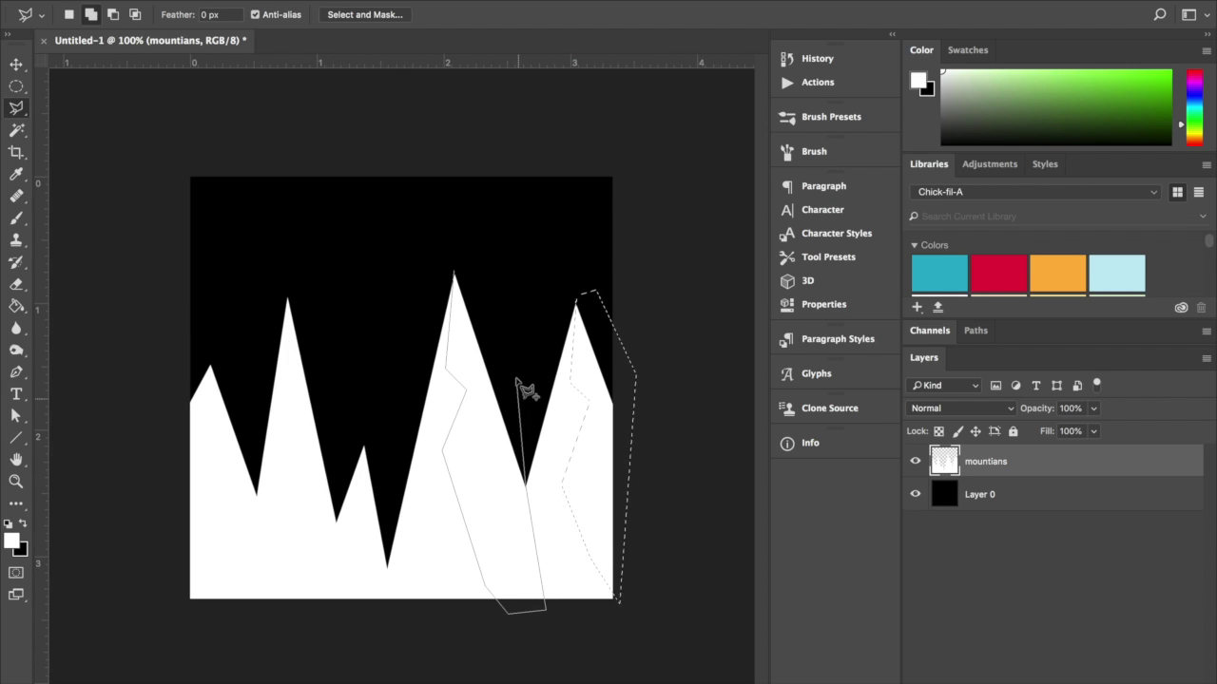
left_click(516, 378)
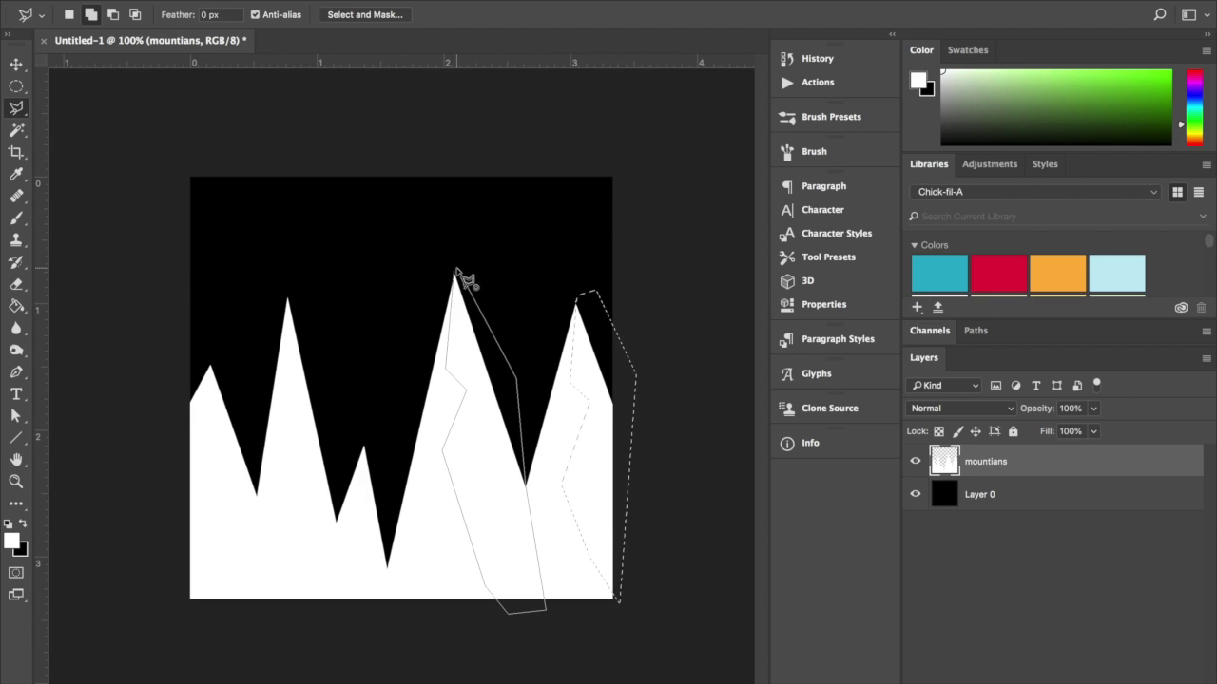
left_click(456, 274)
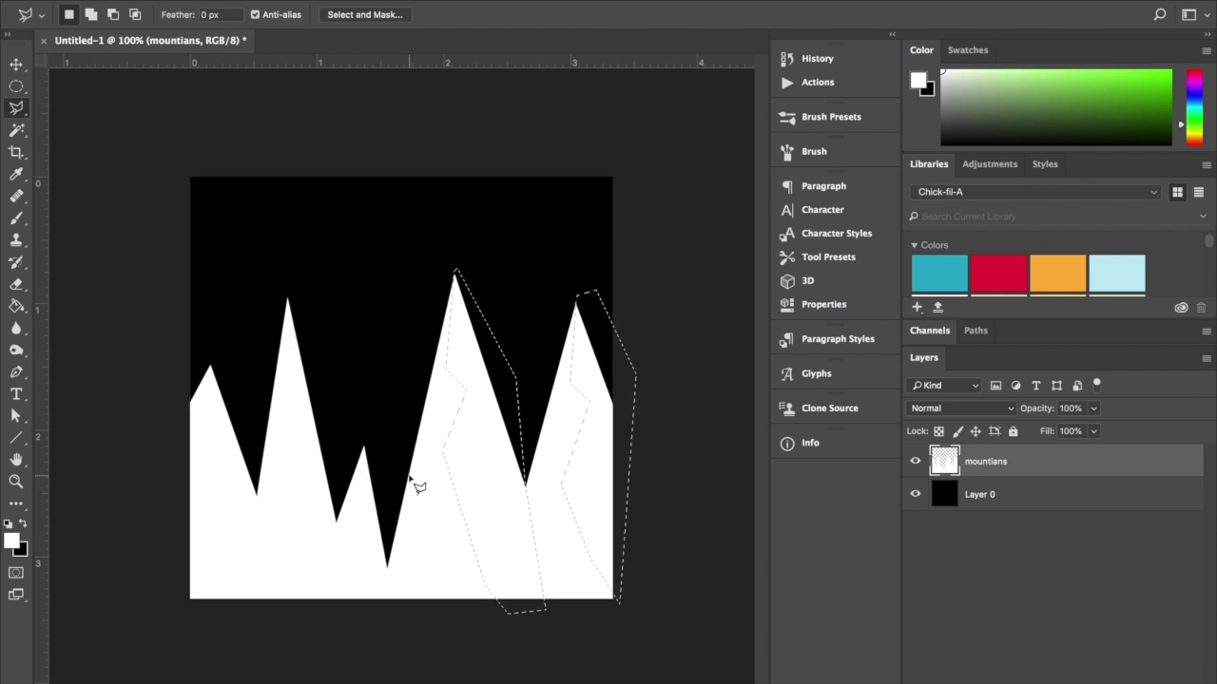
Add the small peak's right-hand slope to the shadow selection.
key("shift")
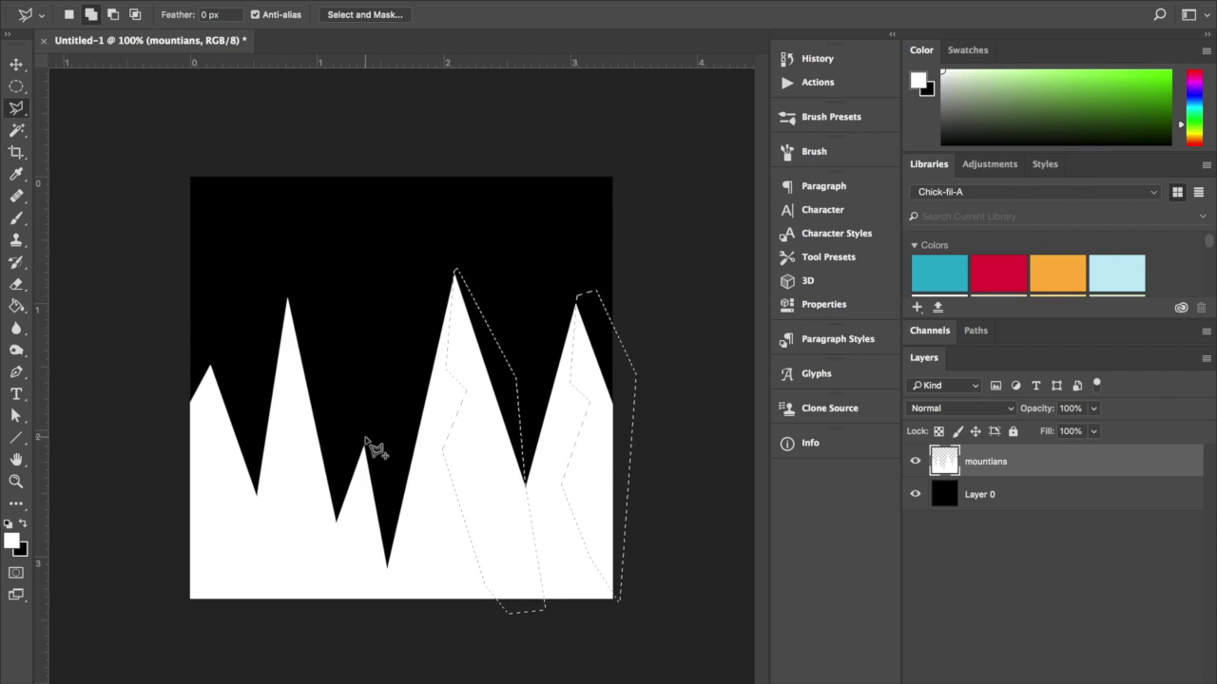
left_click(364, 442)
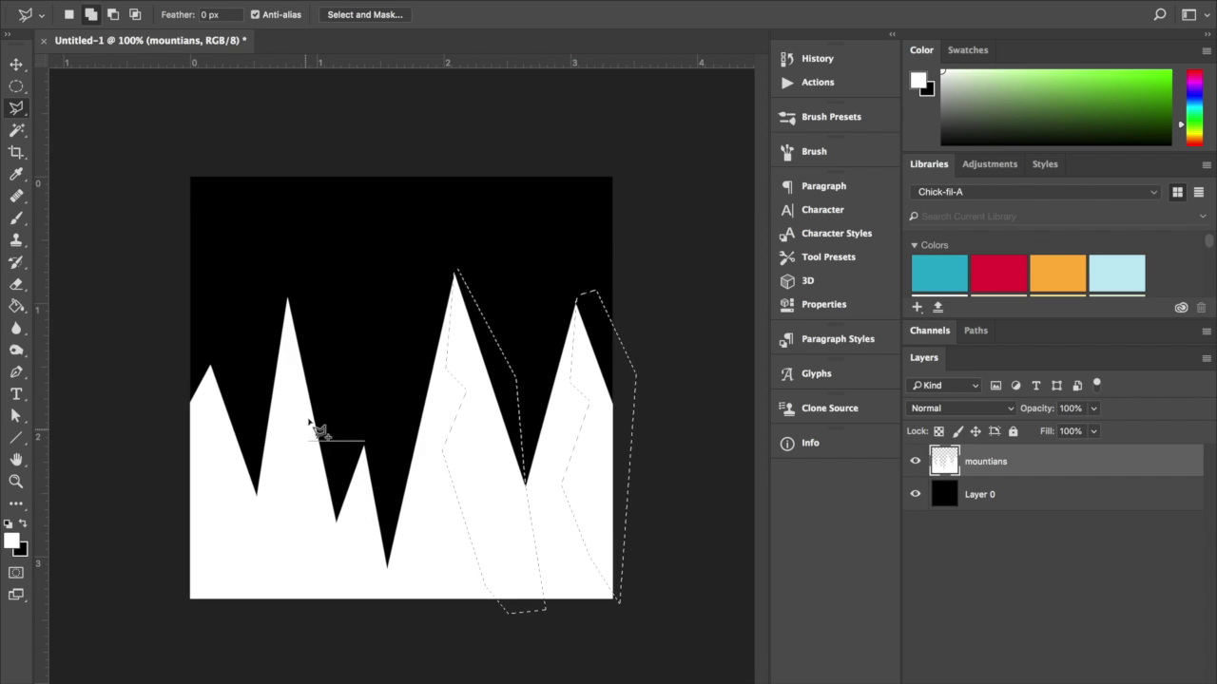
left_click(364, 514)
key("BackSpace")
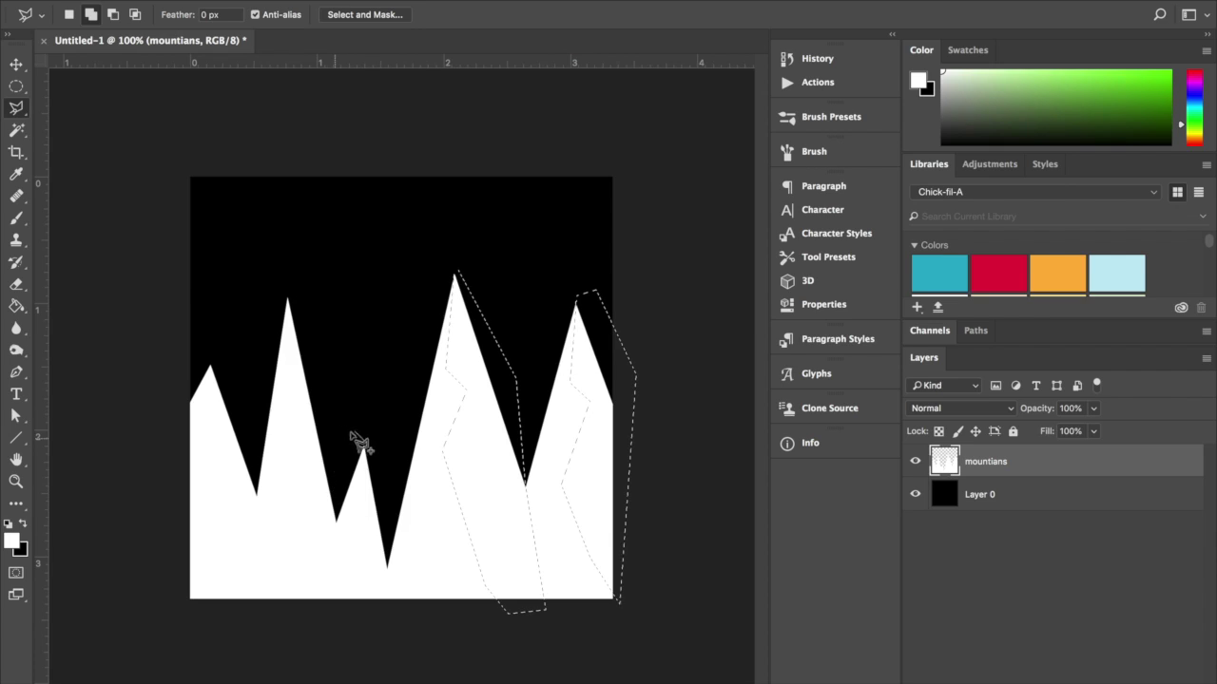
left_click(357, 492)
left_click(367, 497)
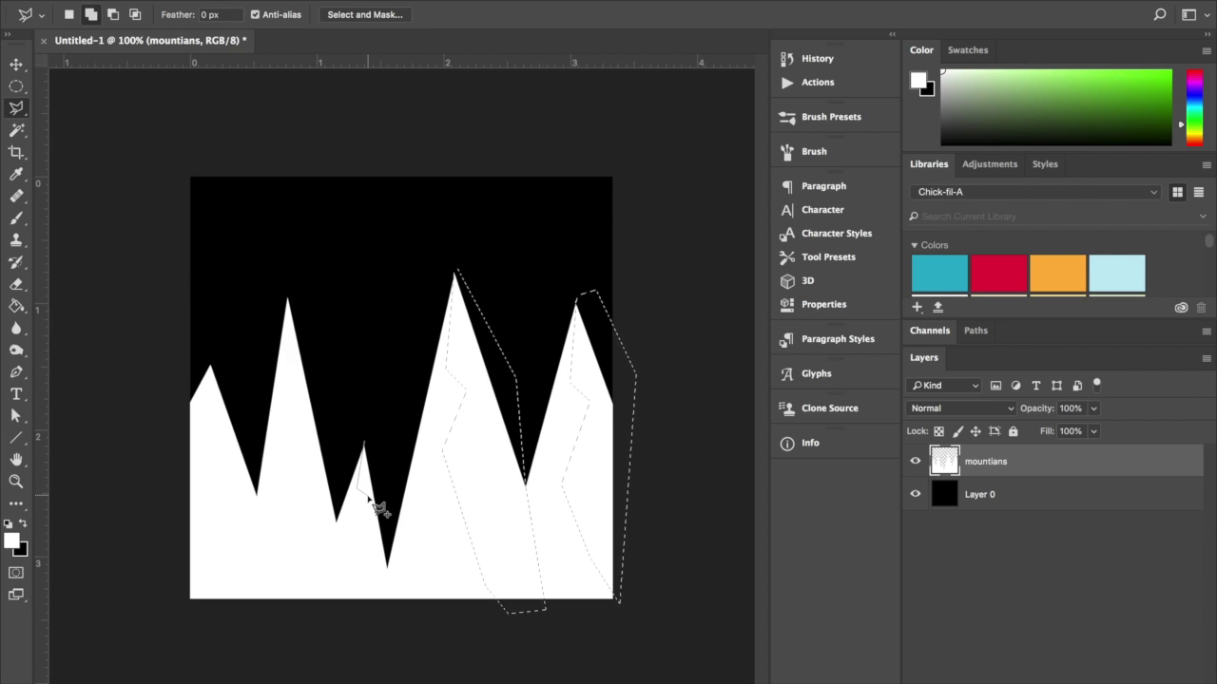
left_click(355, 521)
left_click(386, 591)
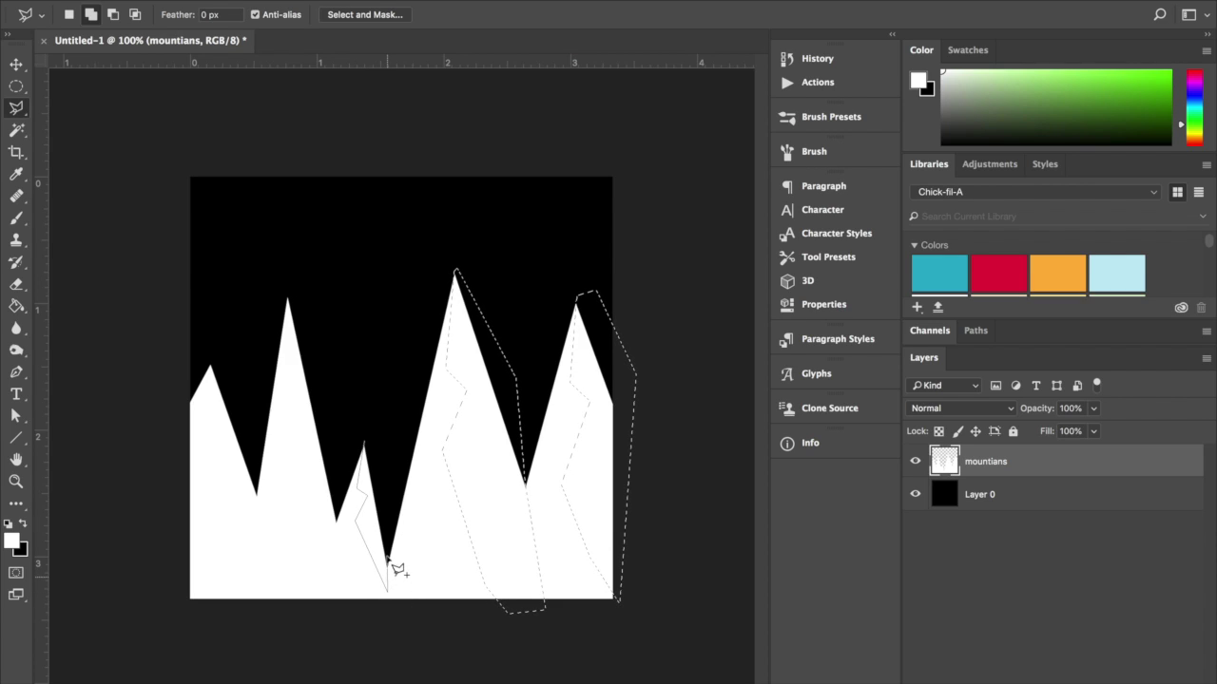
left_click(366, 442)
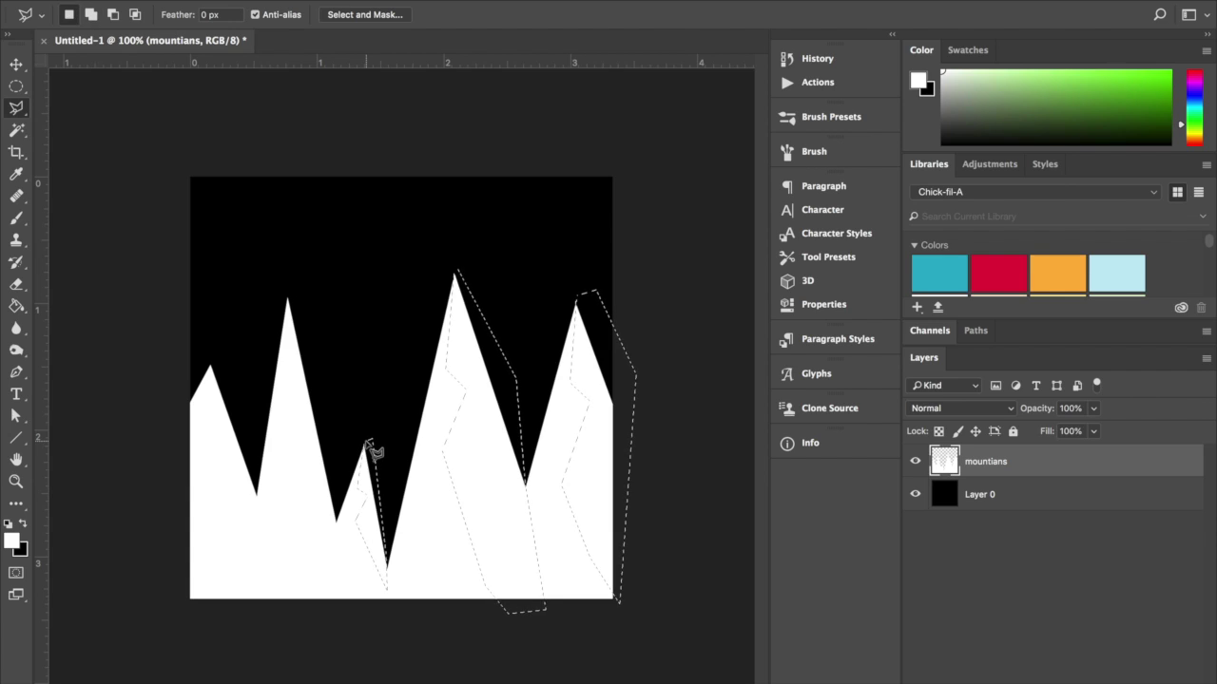
Add the second peak's right-hand slope to the shadow selection.
key("shift")
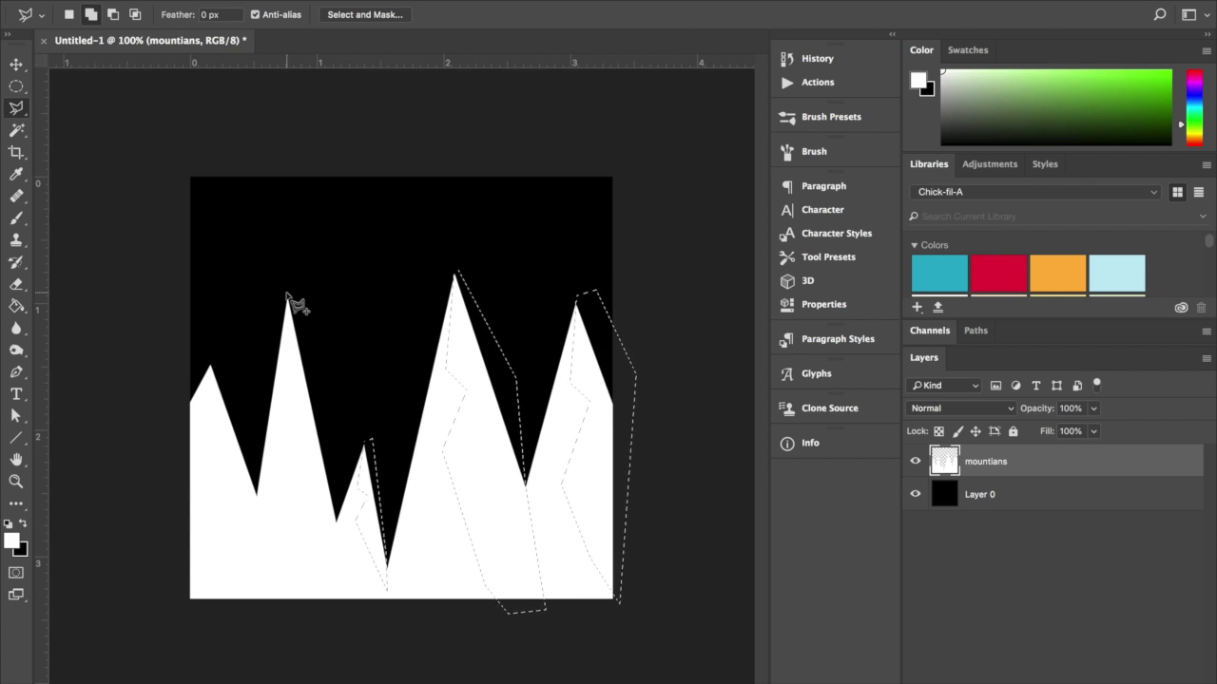
left_click(287, 296)
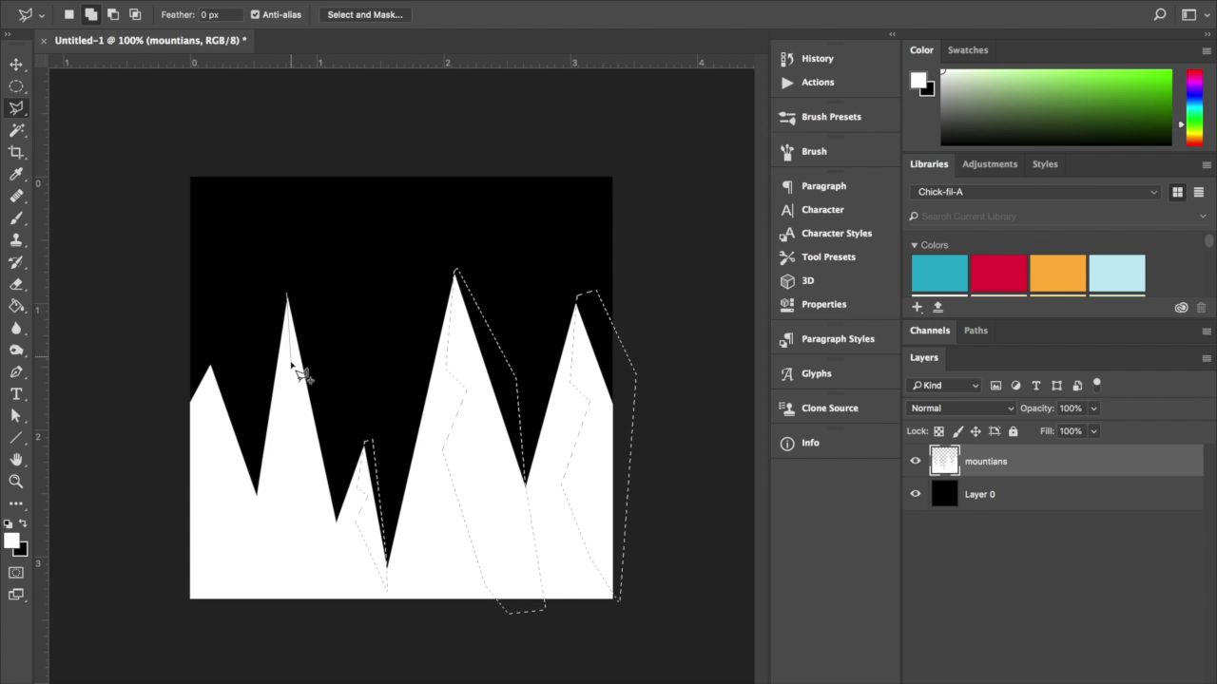
left_click(282, 448)
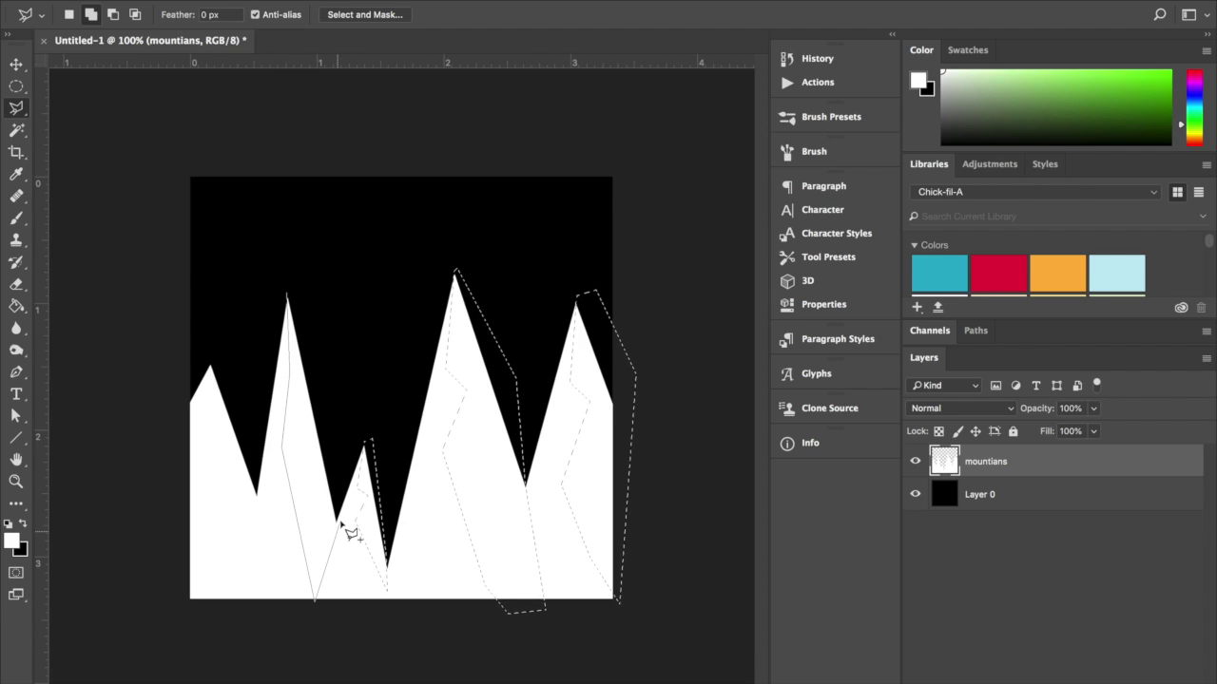
left_click(336, 521)
left_click(322, 316)
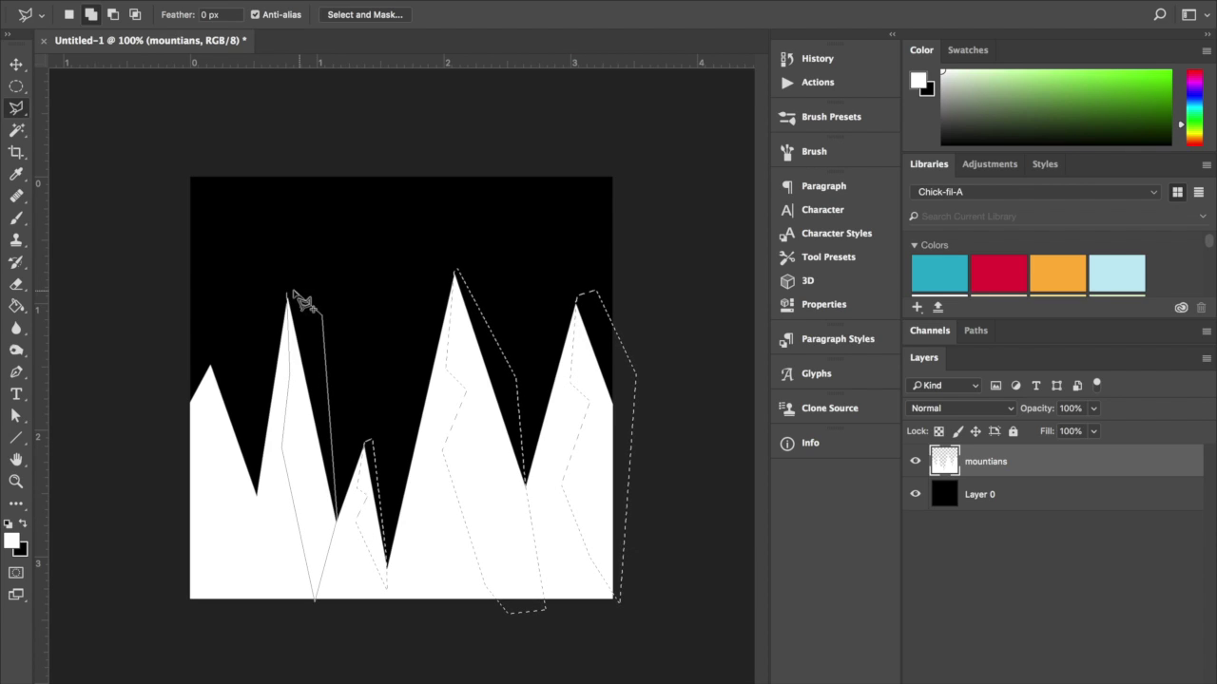
left_click(286, 297)
Add the leftmost peak's shaded side to the selection and set the foreground colour to grey.
left_click(210, 365, "shift")
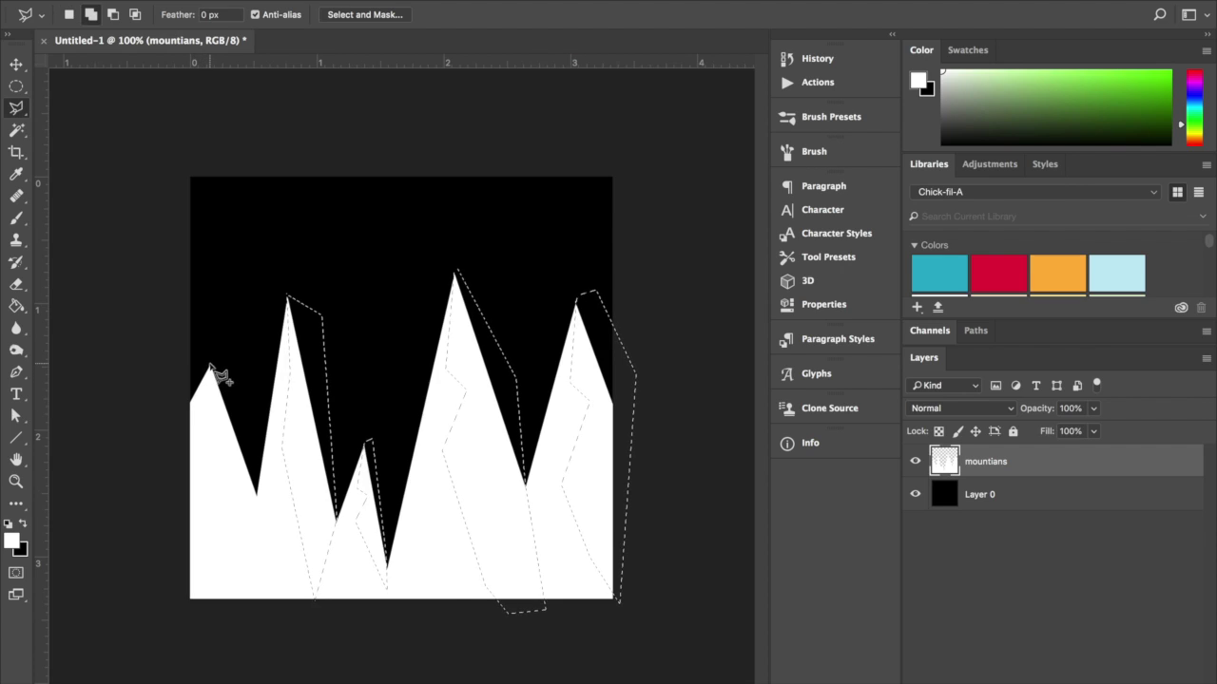
left_click(215, 495)
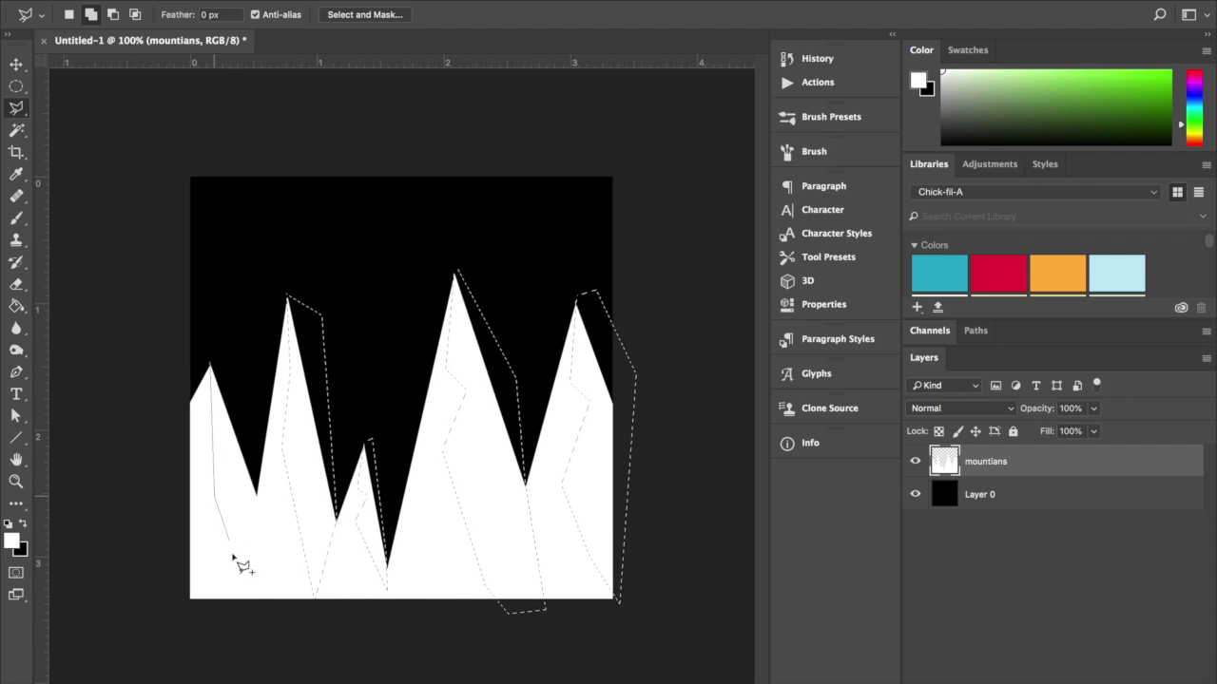
left_click(261, 645)
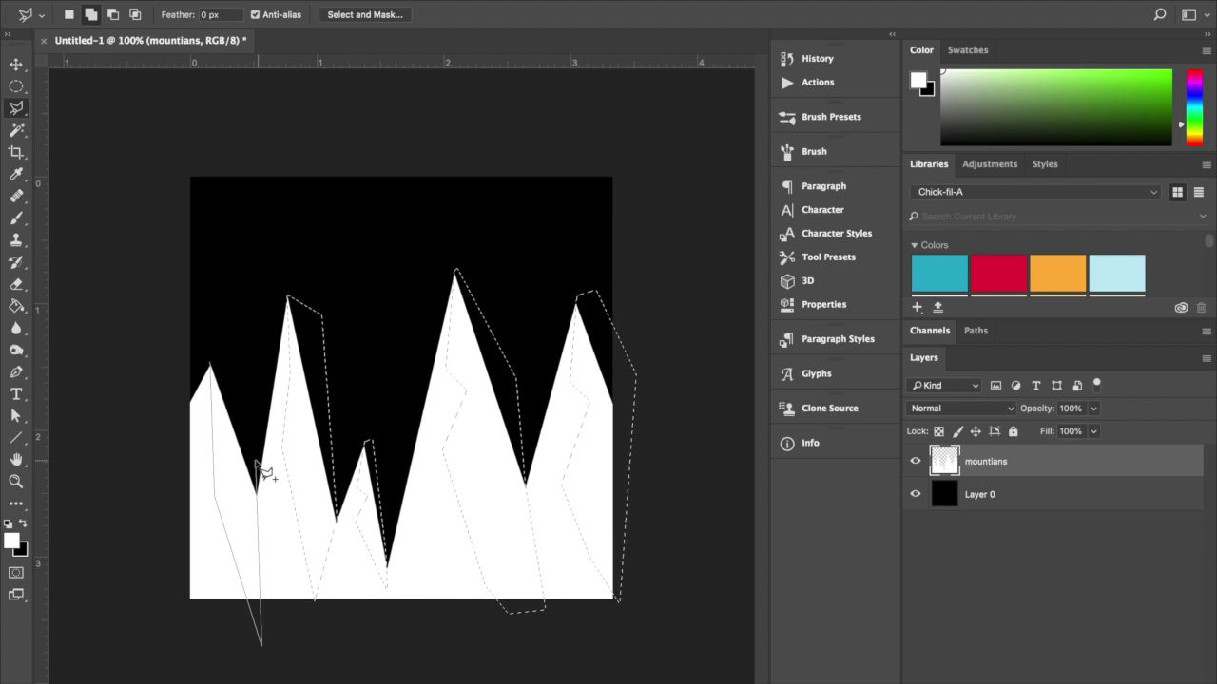
left_click(255, 462)
left_click(213, 367)
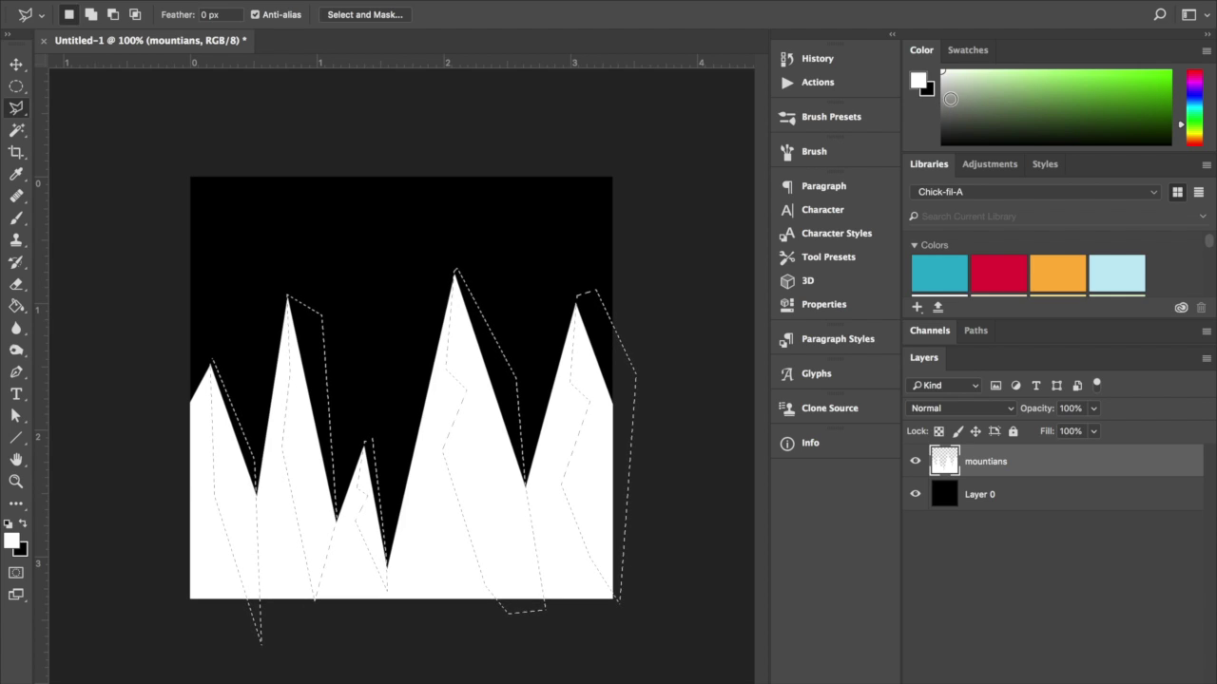
mouse_move(940, 99)
left_mouse_down()
mouse_move(918, 91)
mouse_move(1079, 90)
mouse_move(1041, 104)
mouse_move(941, 101)
left_mouse_up()
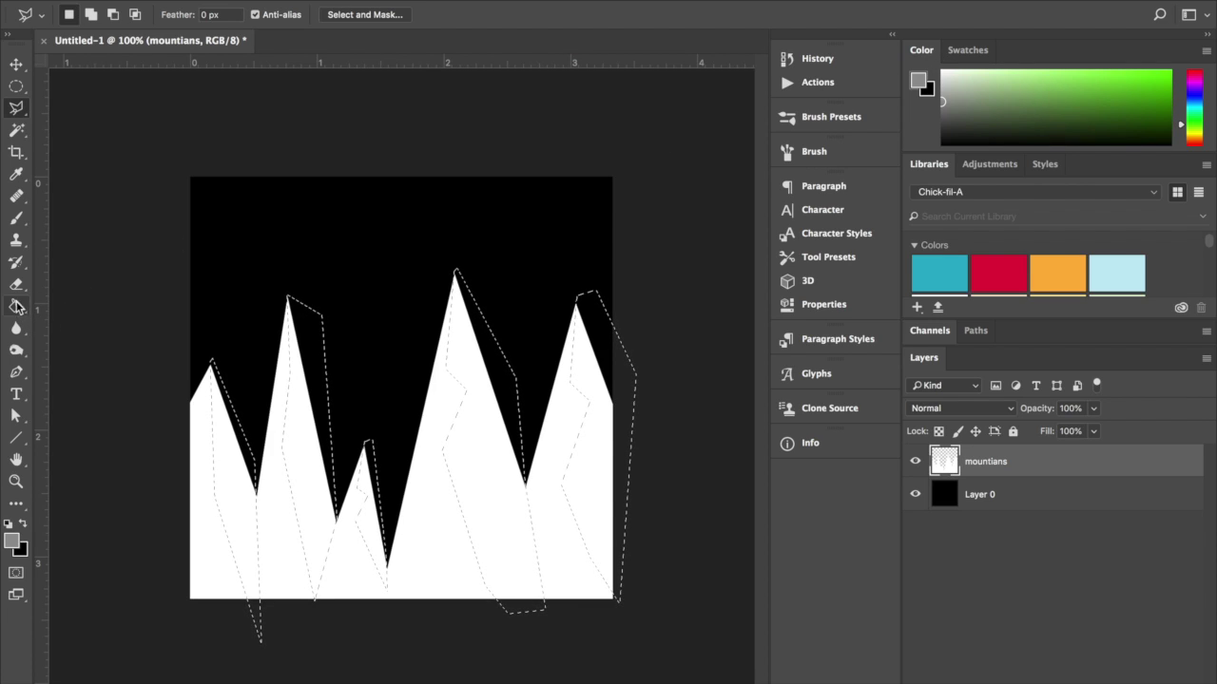
Fill the shadow selection with grey using the Paint Bucket, then deselect.
left_click(16, 309)
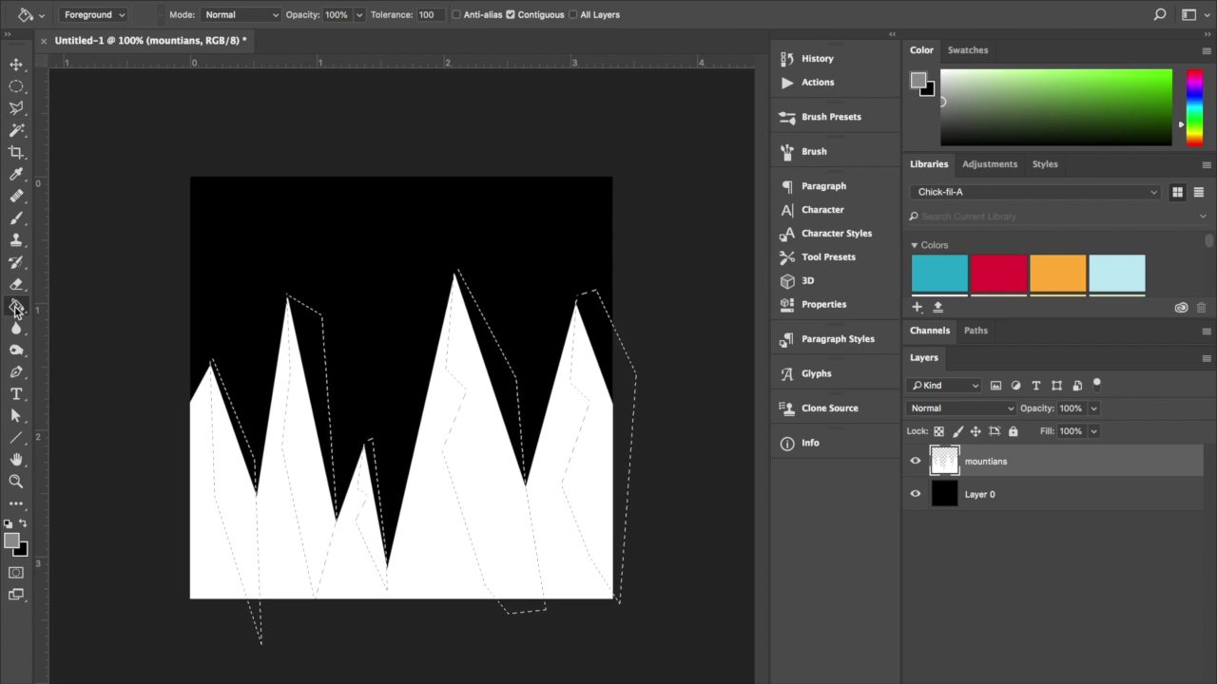
right_click(16, 308)
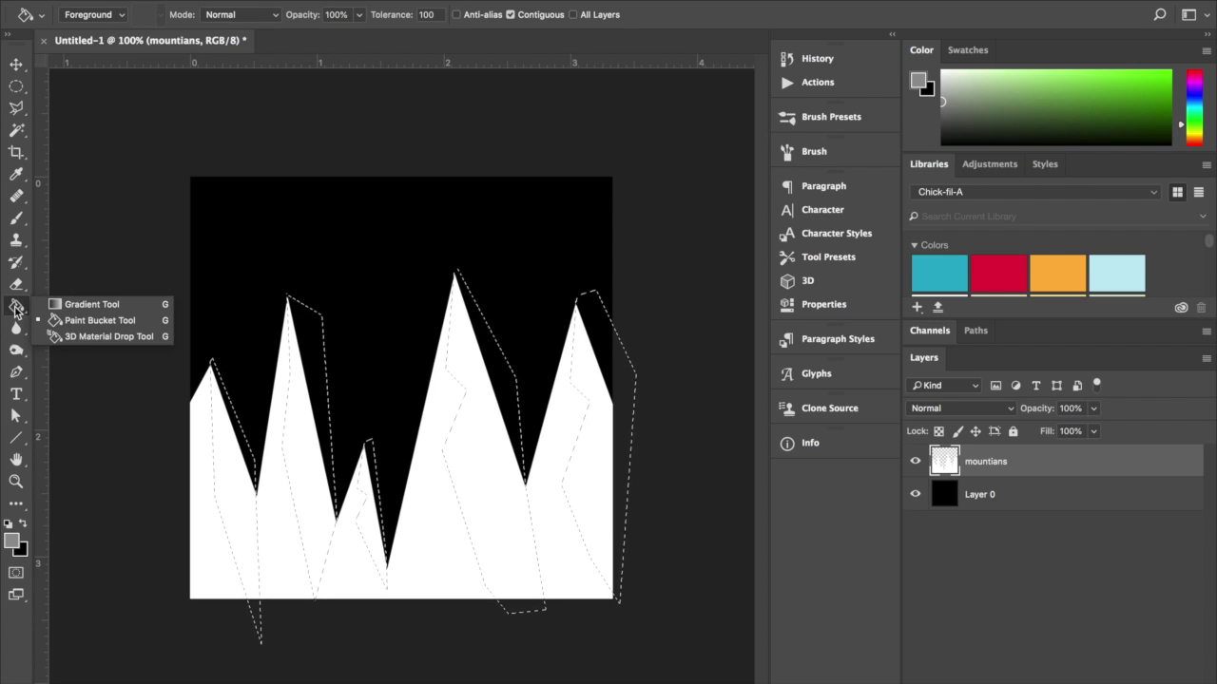
left_click(76, 321)
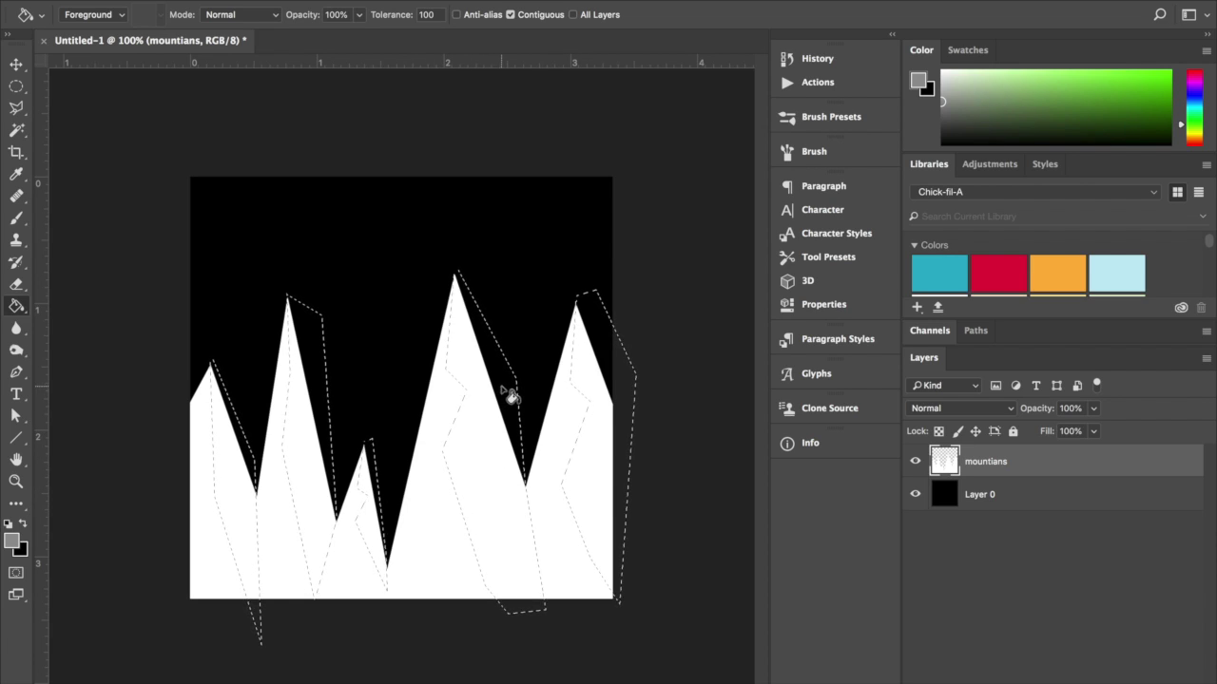
left_click(475, 472)
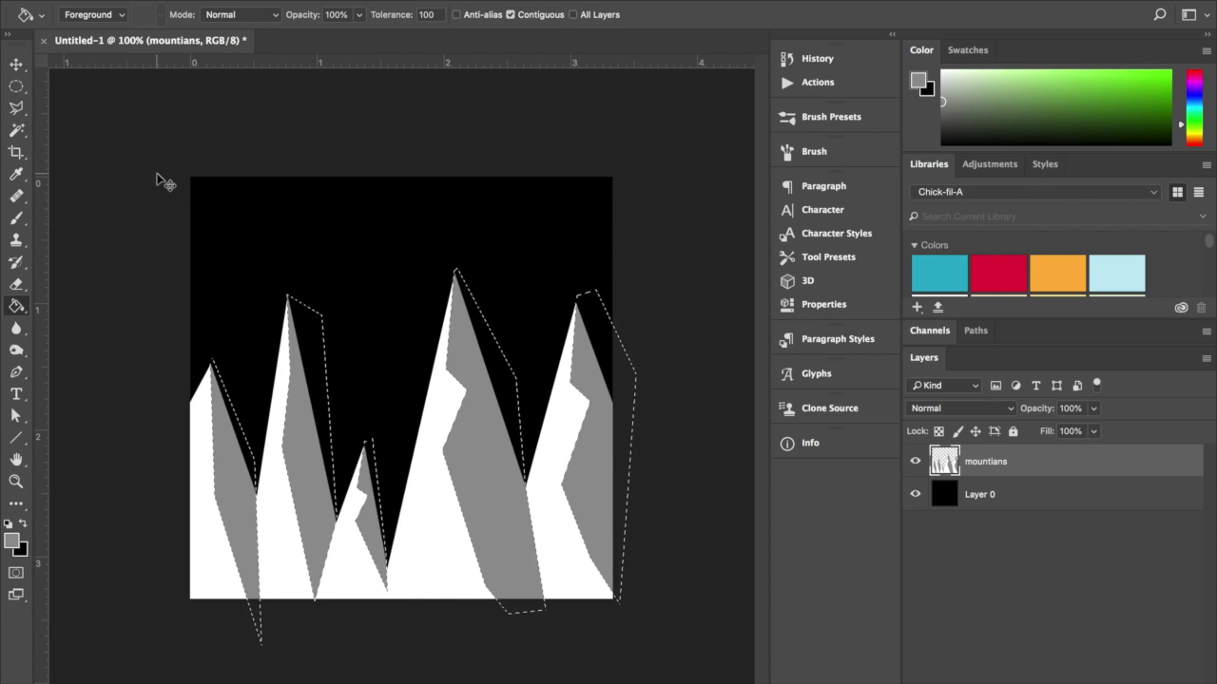
key("ctrl+d")
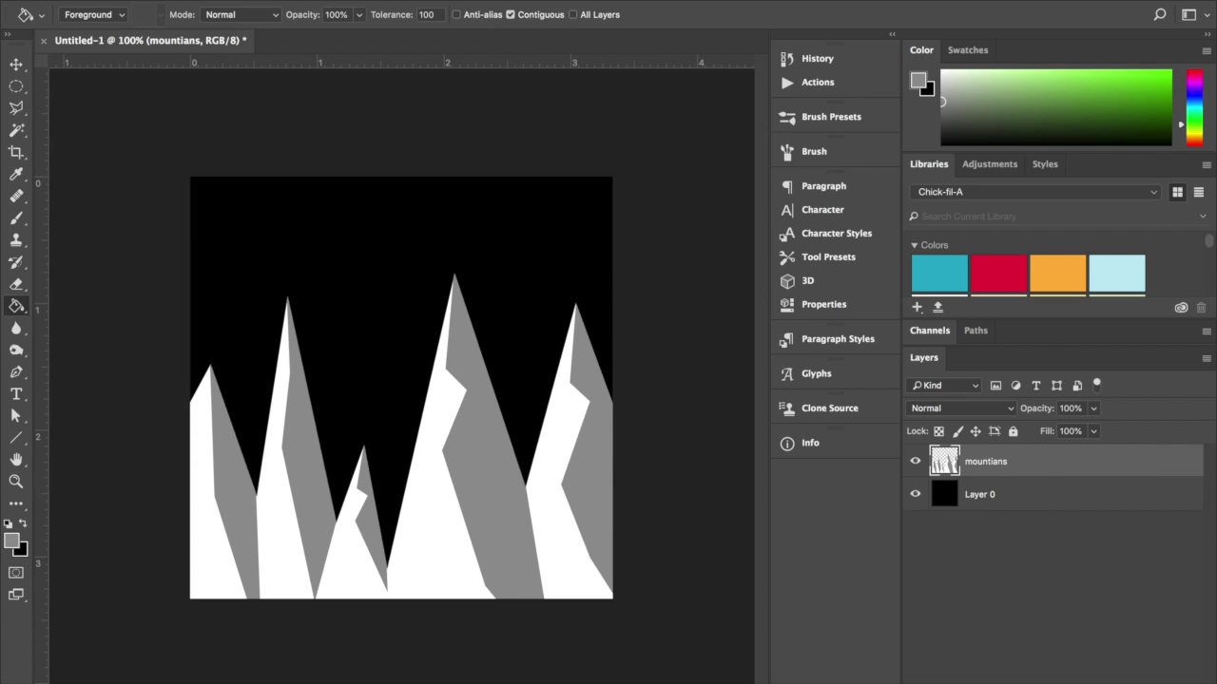
key("ctrl+alt+shift+n")
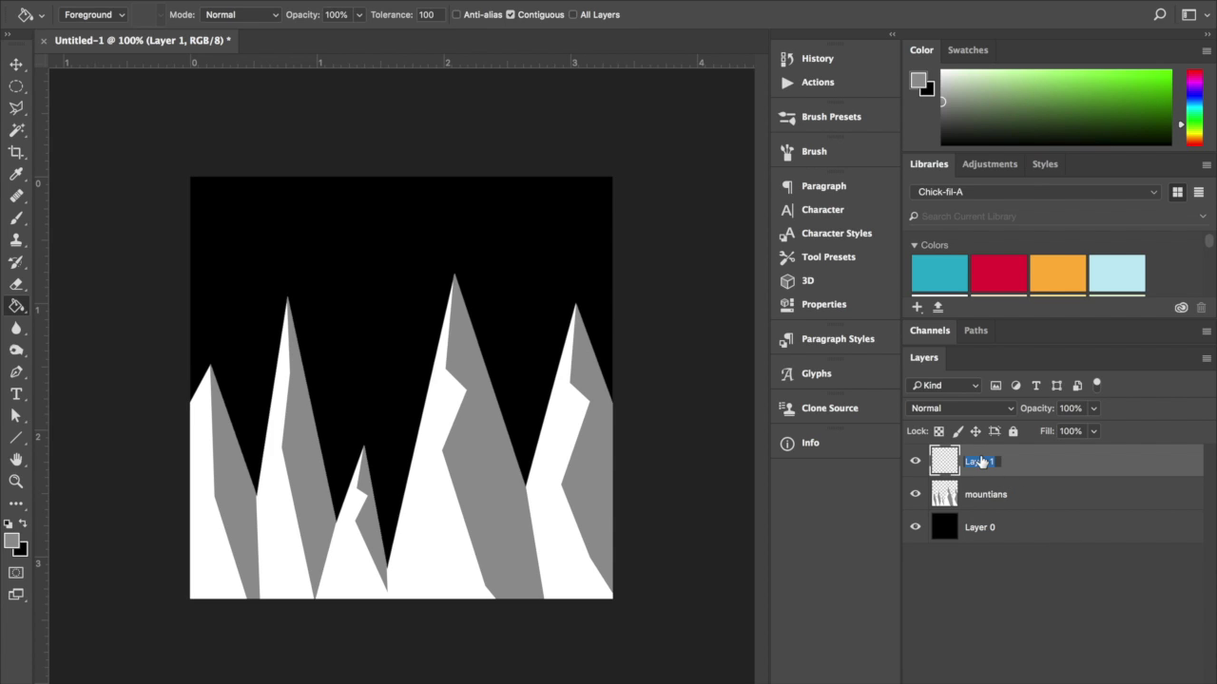
Name the new layer 'sky' and move it below mountians, just above Layer 0.
type("sky")
key("Return")
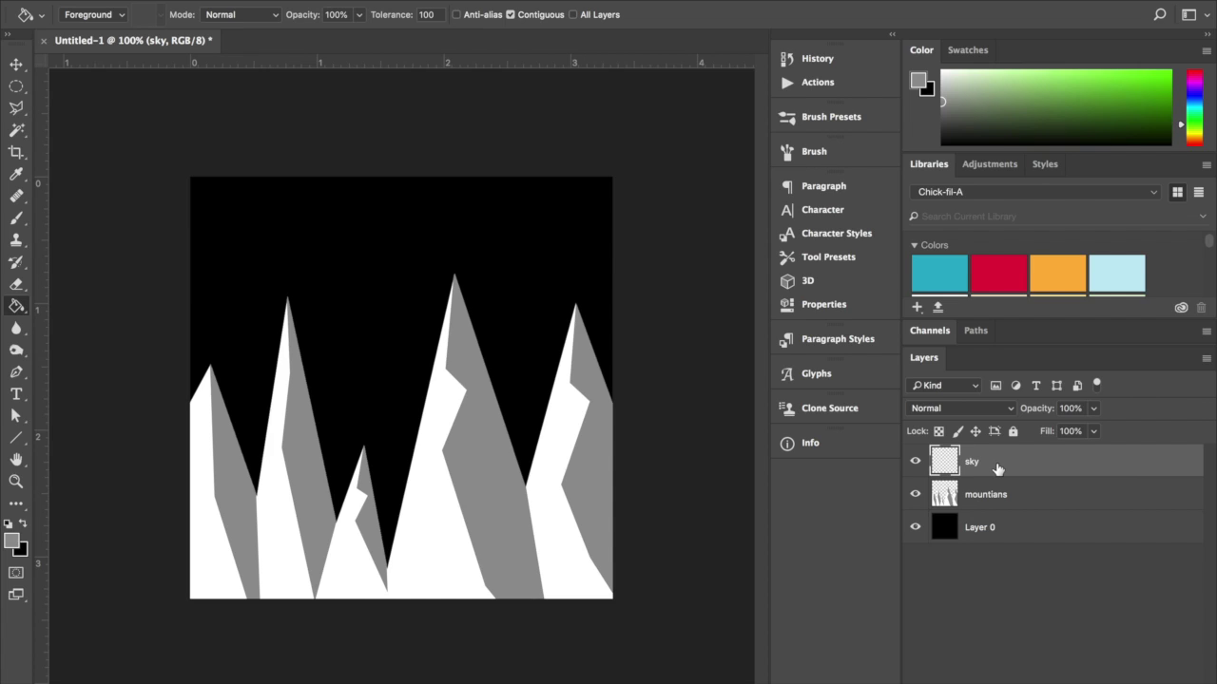
left_click_drag(997, 468, 990, 506)
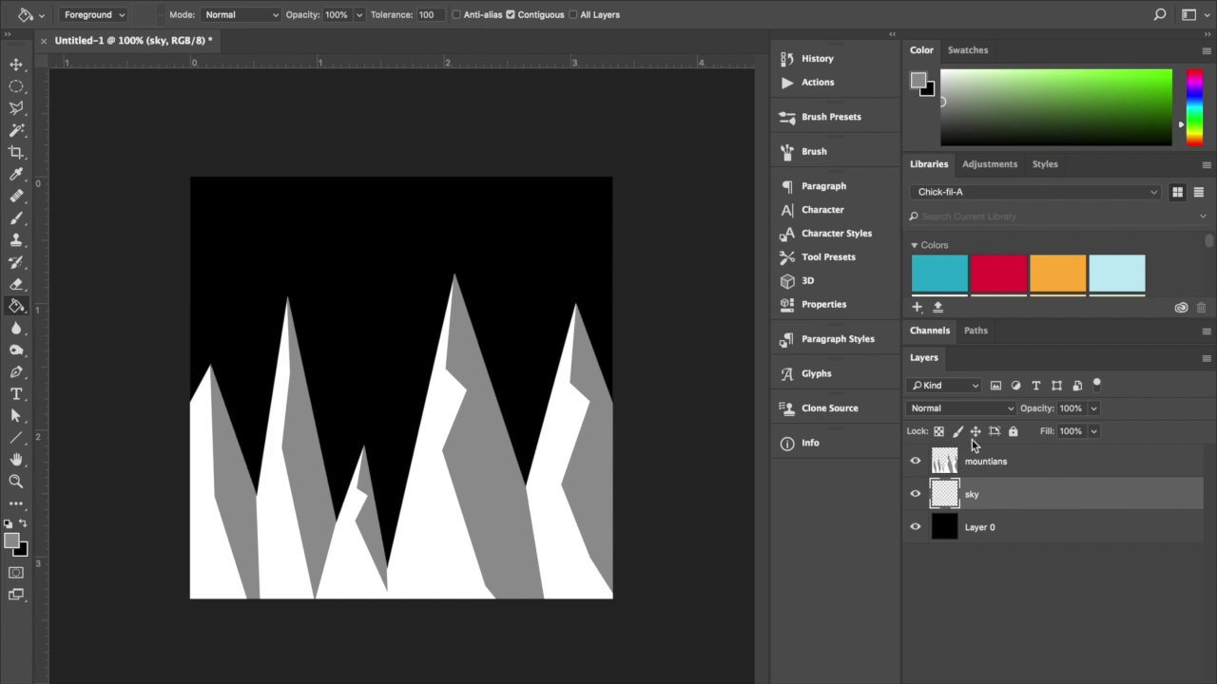
left_click(16, 307)
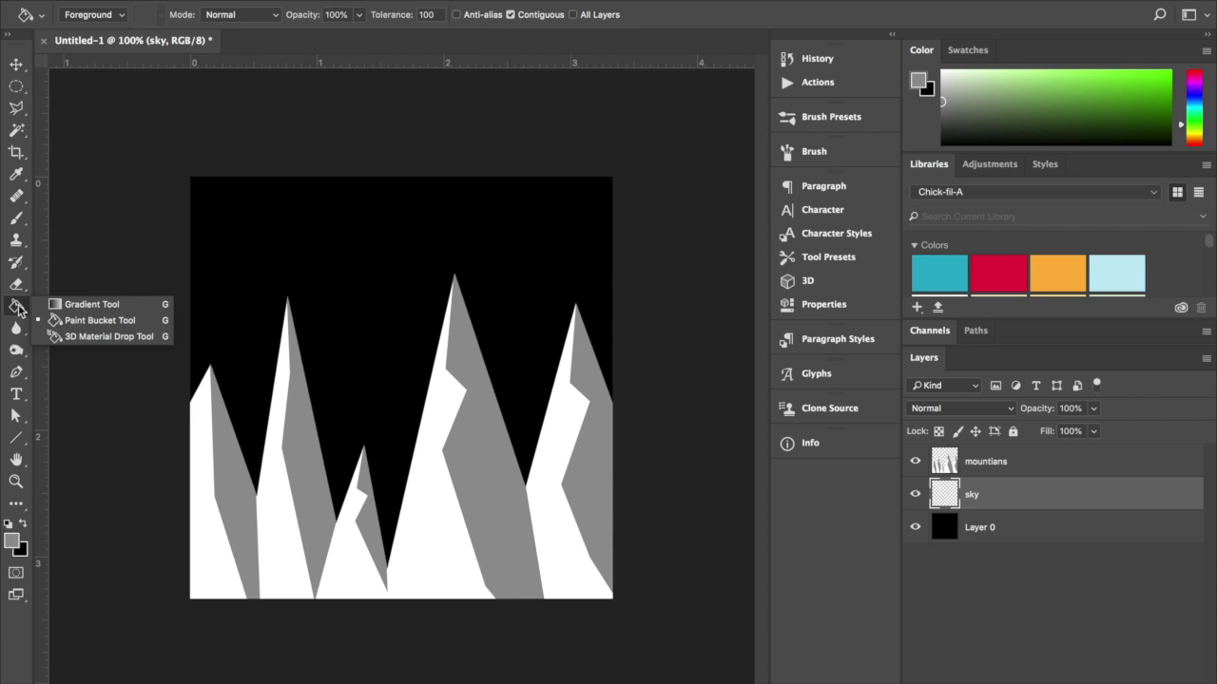
Load the Foreground to Background gradient preset in the Gradient Editor and select its left colour stop.
left_click(83, 309)
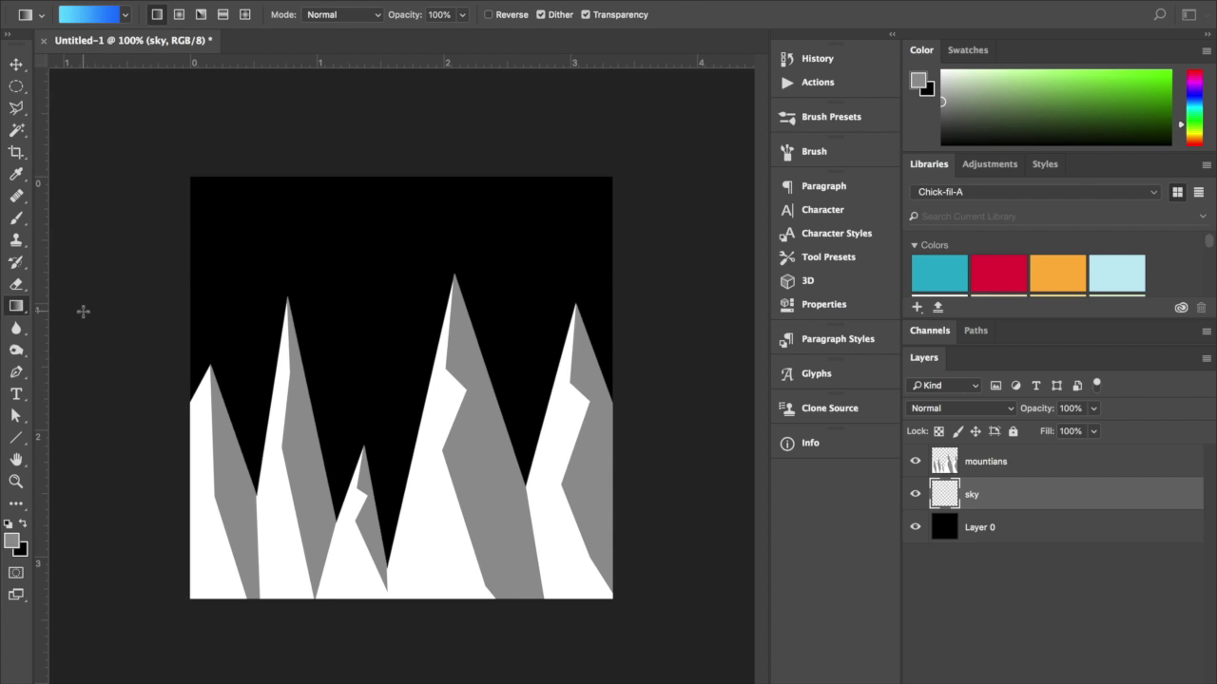
left_click(95, 17)
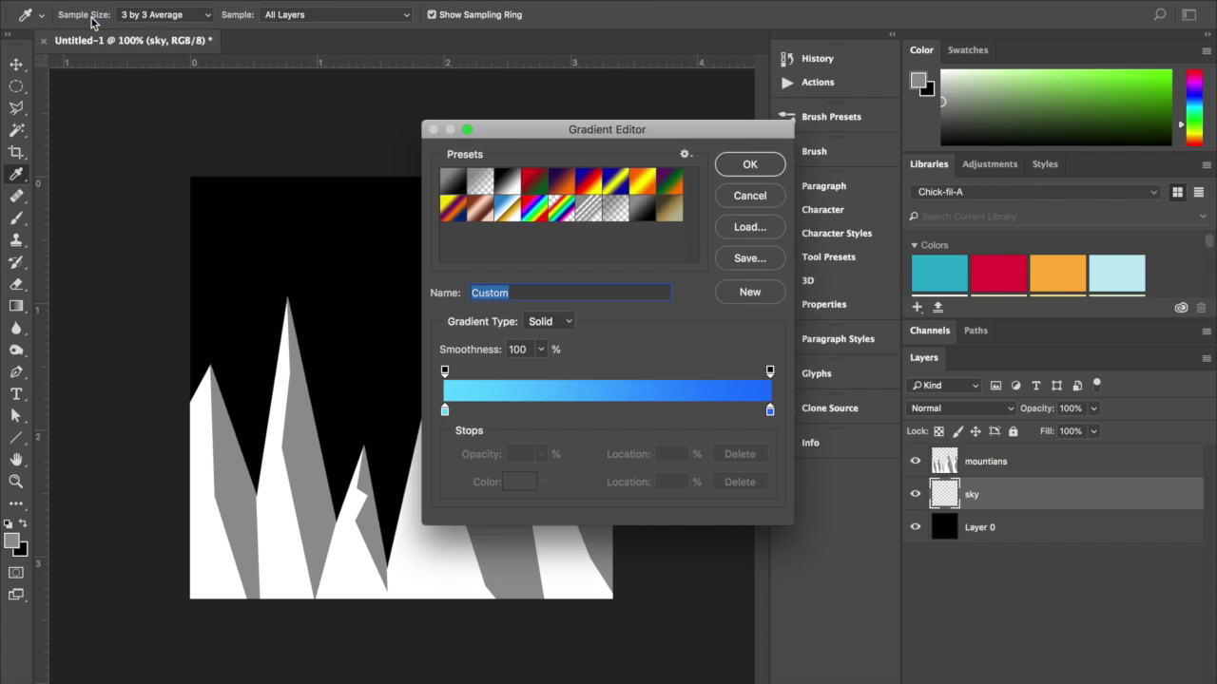
left_click(452, 184)
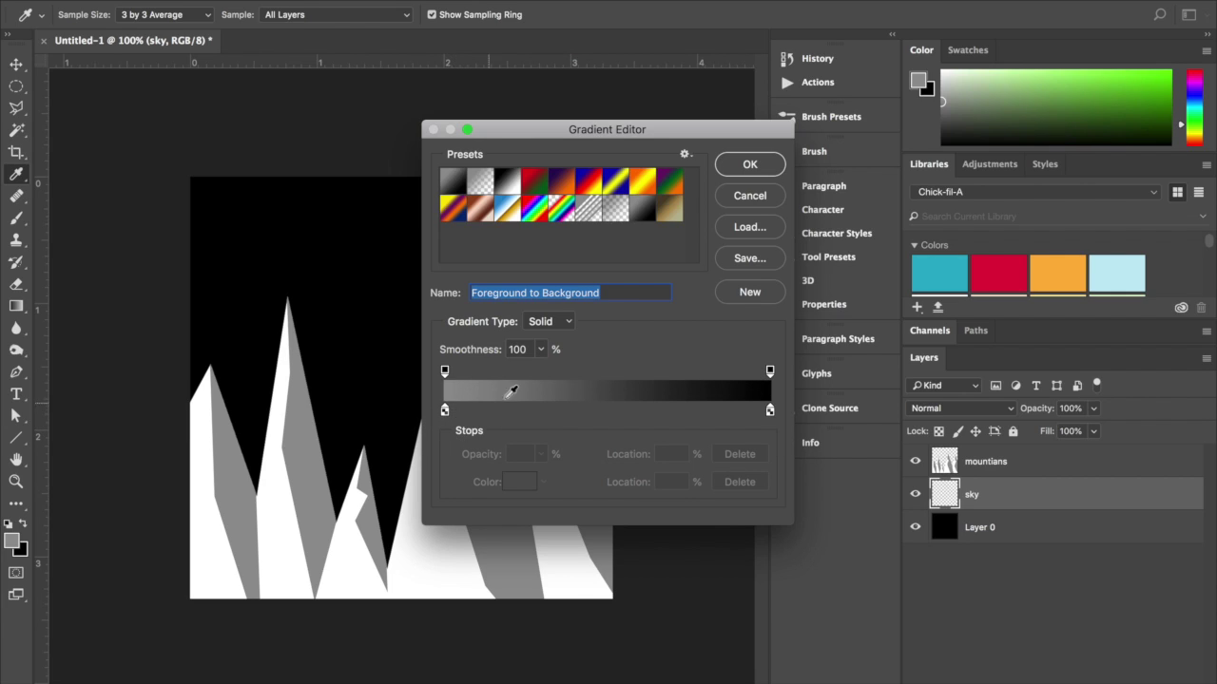
left_click(445, 412)
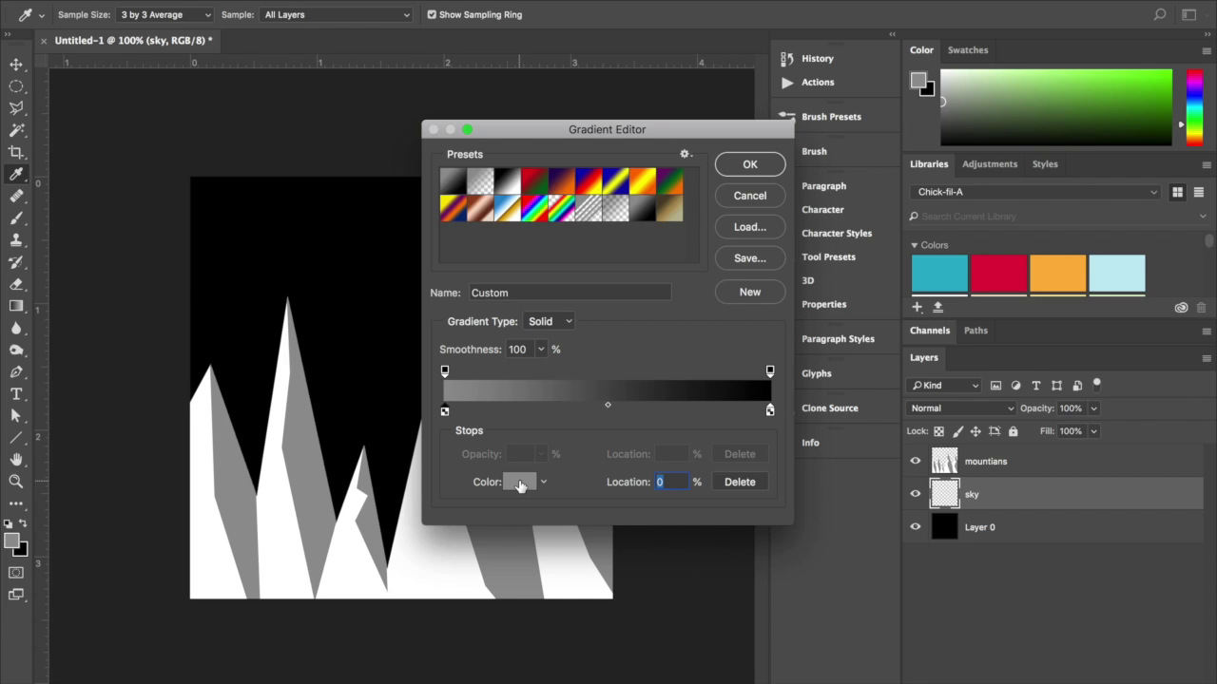
Set the gradient's left stop to light blue 87dfff.
left_click(521, 483)
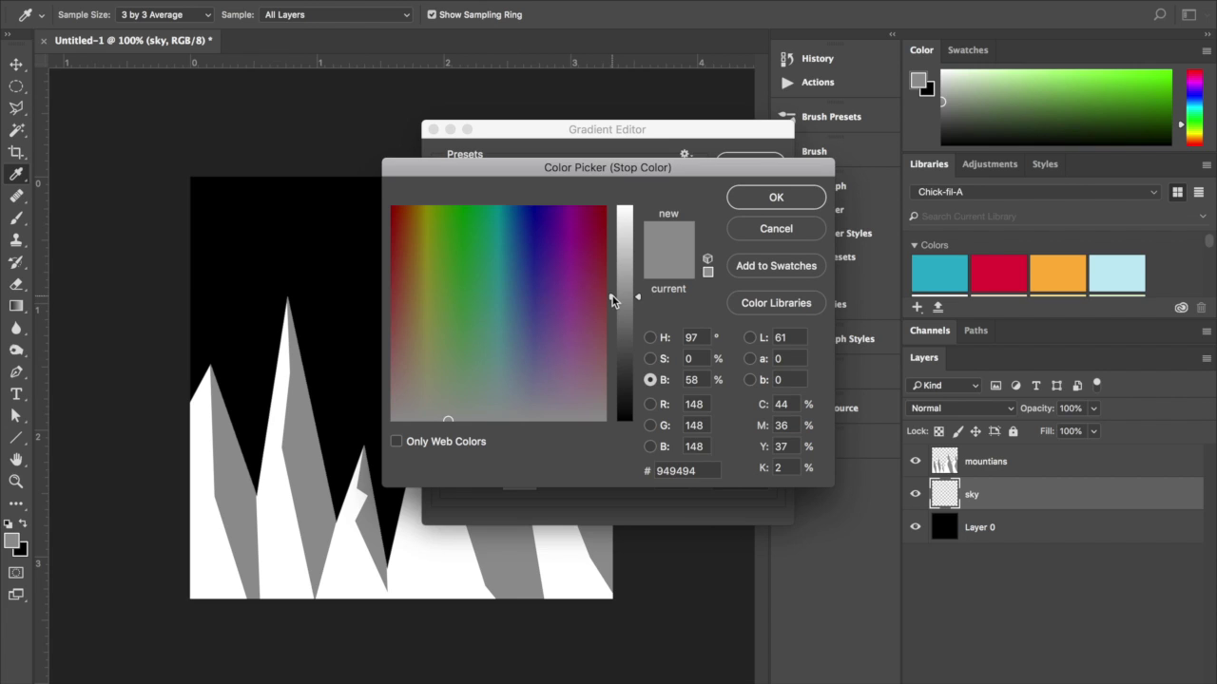
left_click_drag(612, 300, 608, 197)
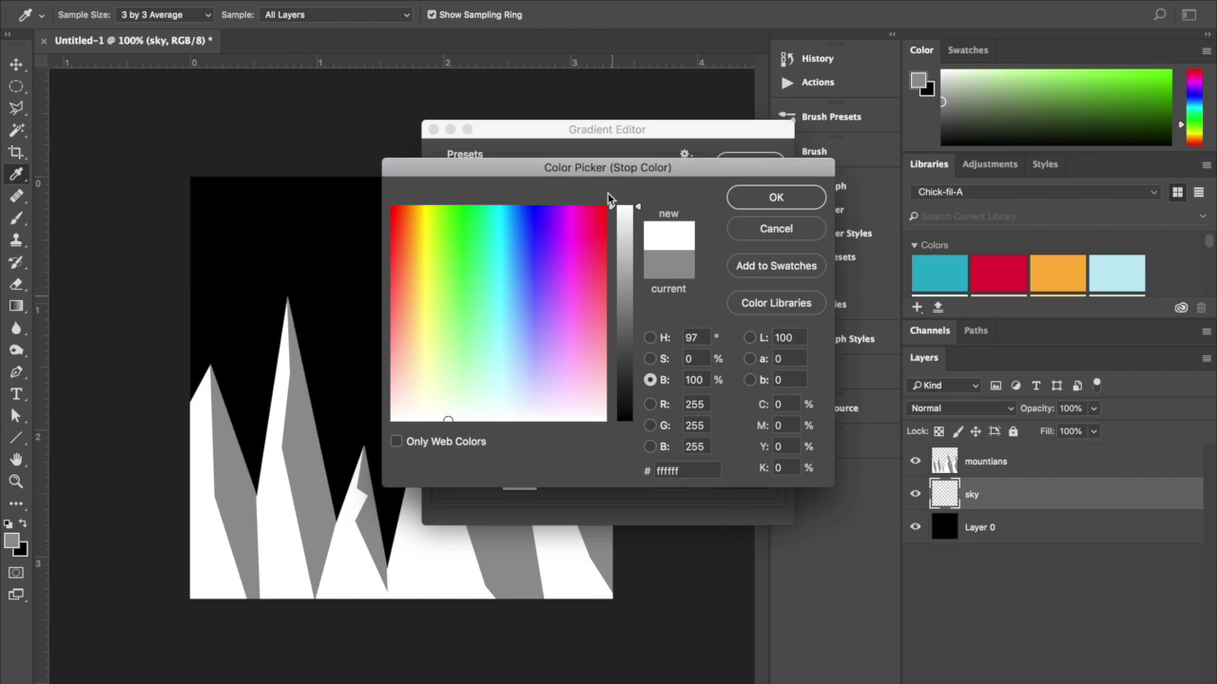
left_click(507, 320)
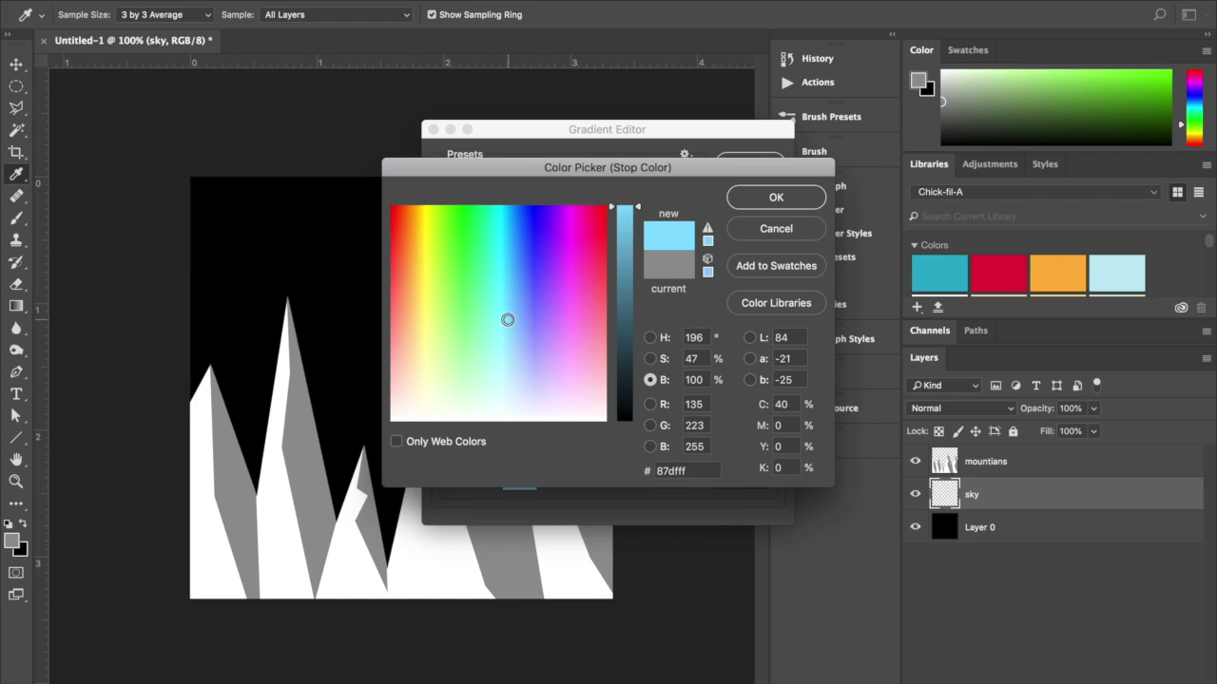
left_click(749, 199)
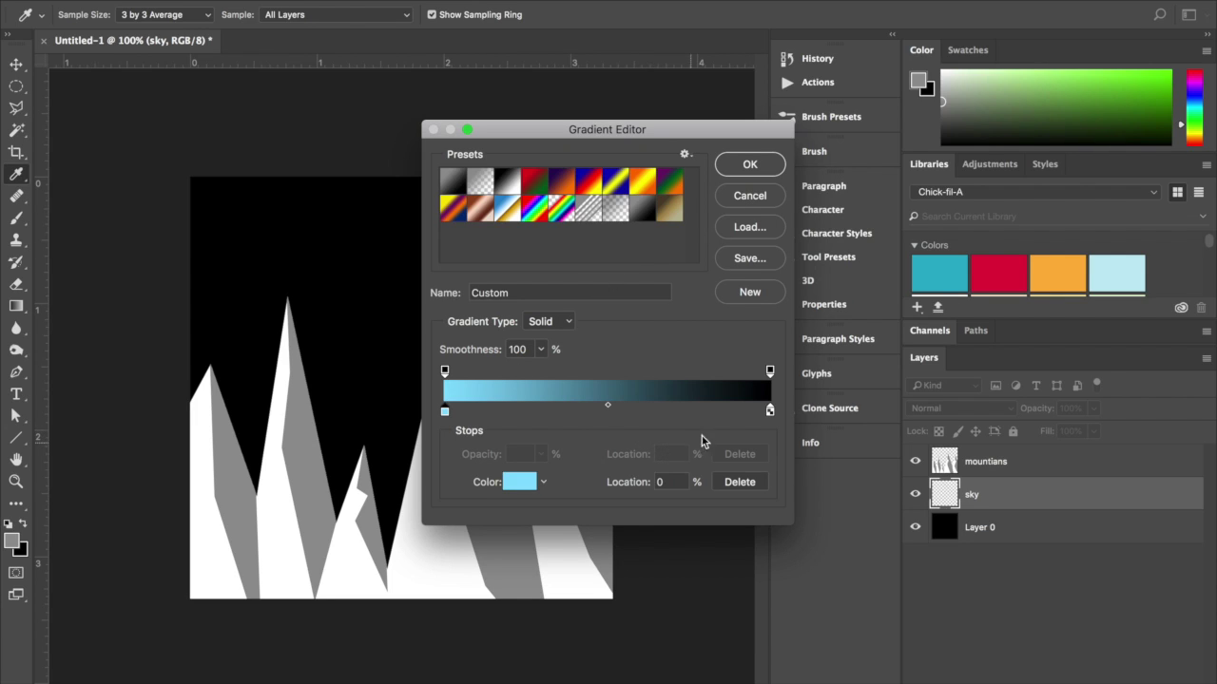
Set the right stop to bright blue 195fff and confirm the gradient.
left_click(769, 412)
left_click(518, 485)
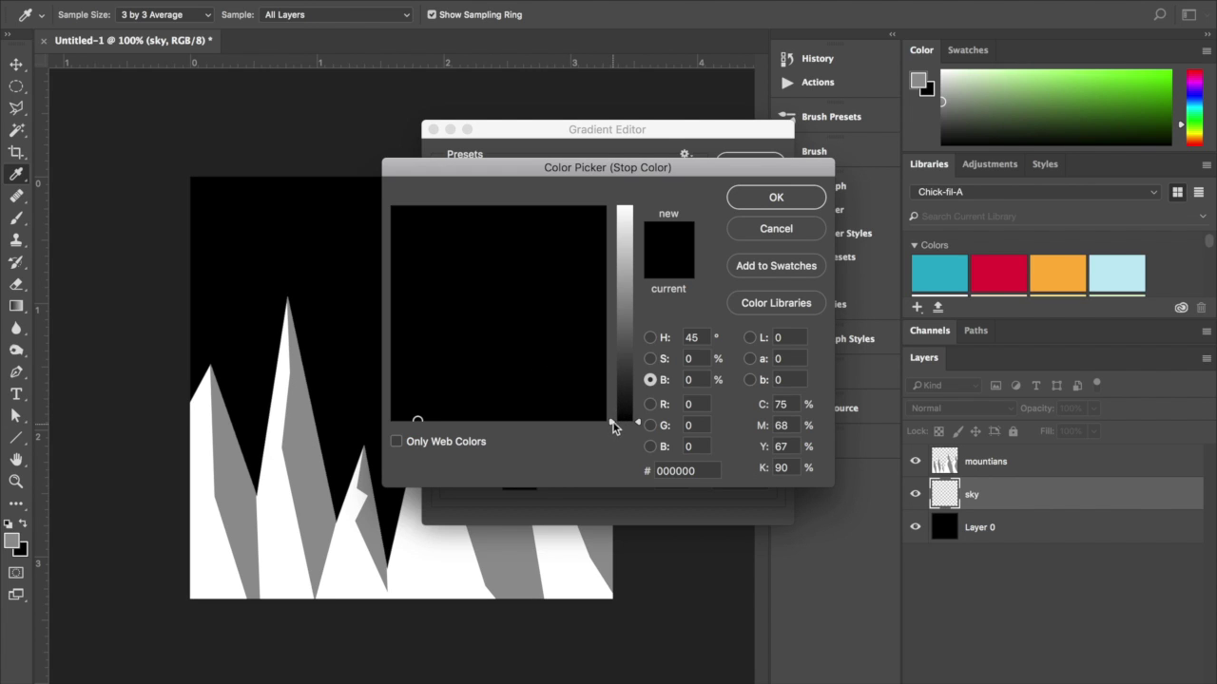
left_click_drag(613, 428, 609, 155)
left_click(523, 226)
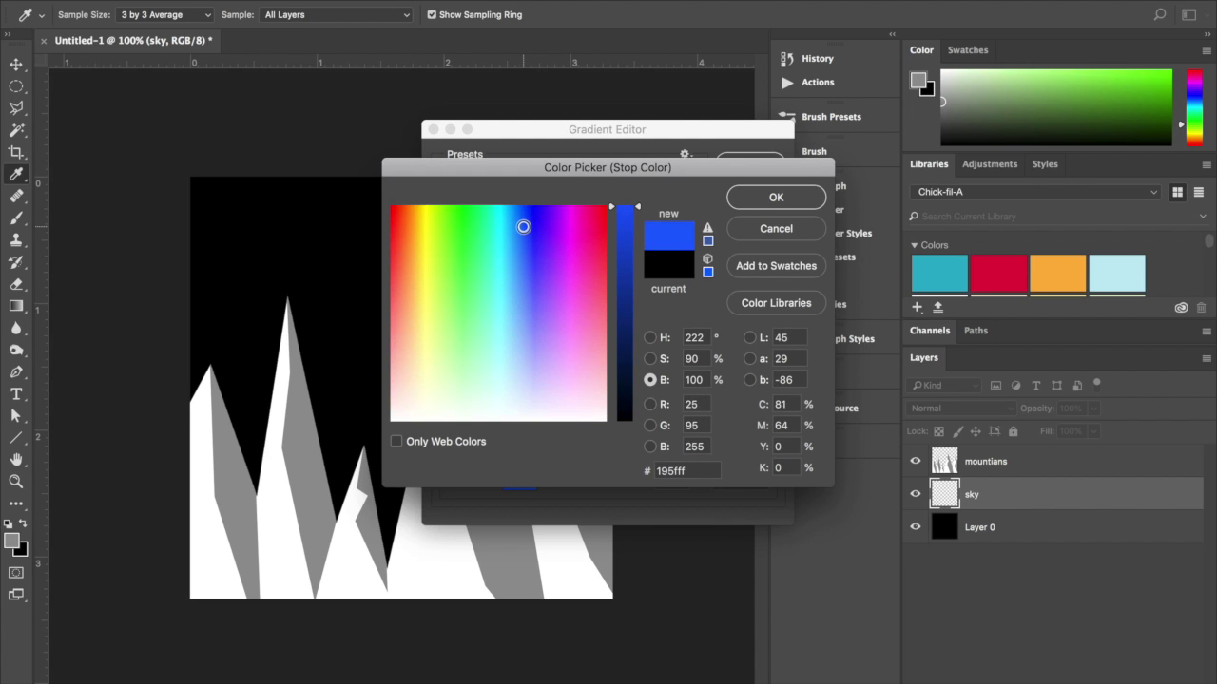
left_click(774, 198)
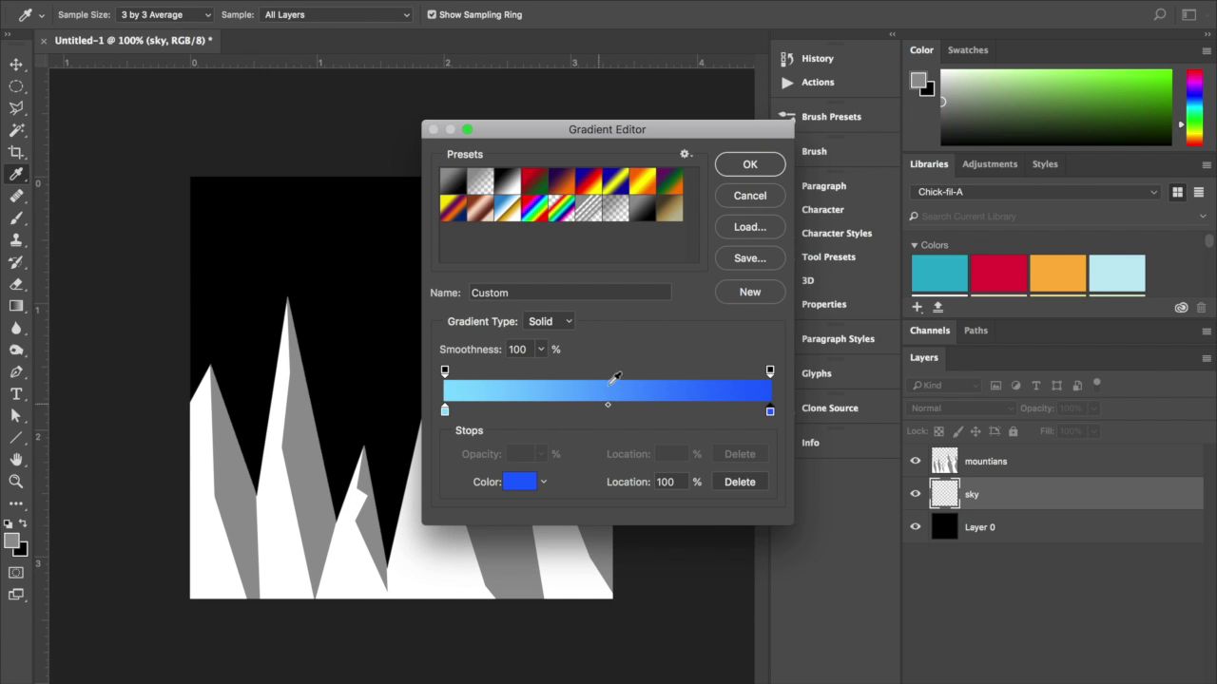
left_click(746, 168)
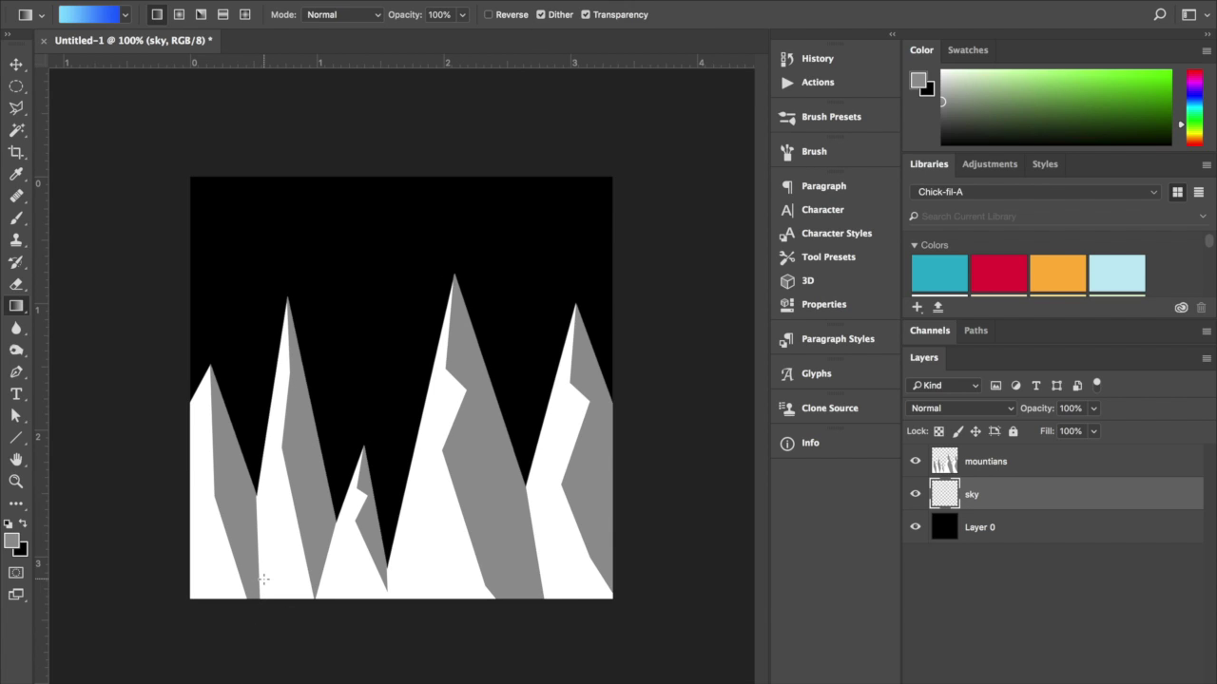
Drag the blue gradient across the sky layer from lower left toward the top.
left_click_drag(263, 578, 379, 308)
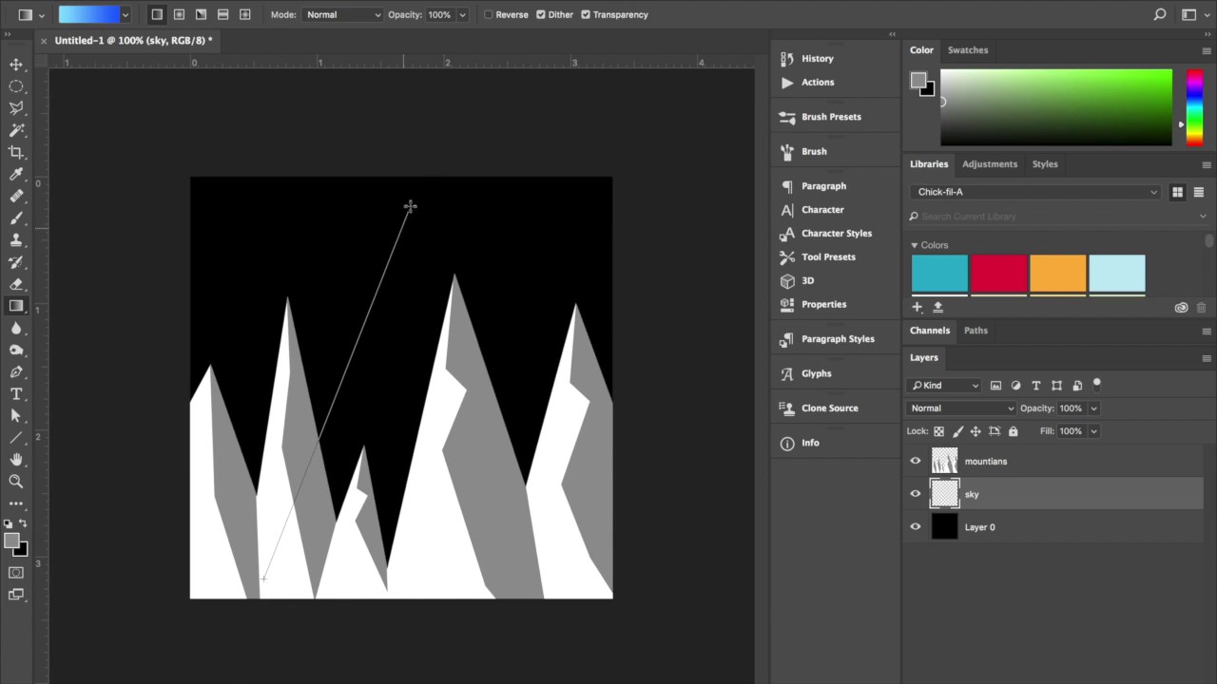
left_click_drag(410, 206, 421, 187)
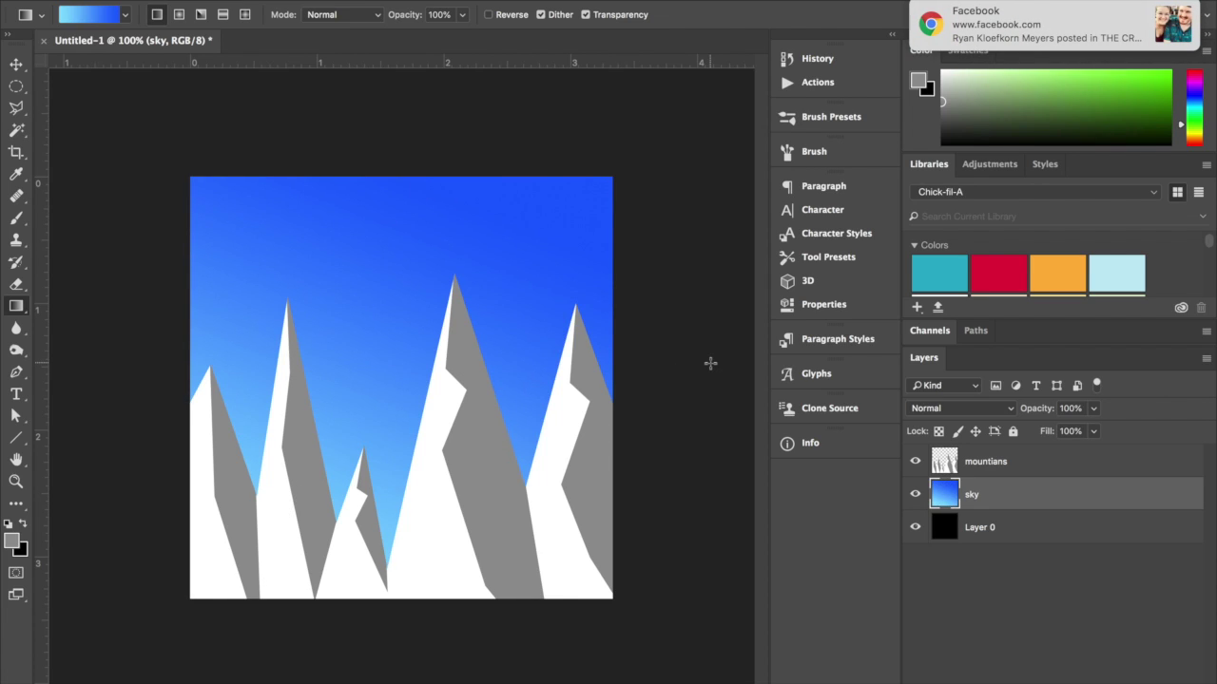
mouse_move(951, 29)
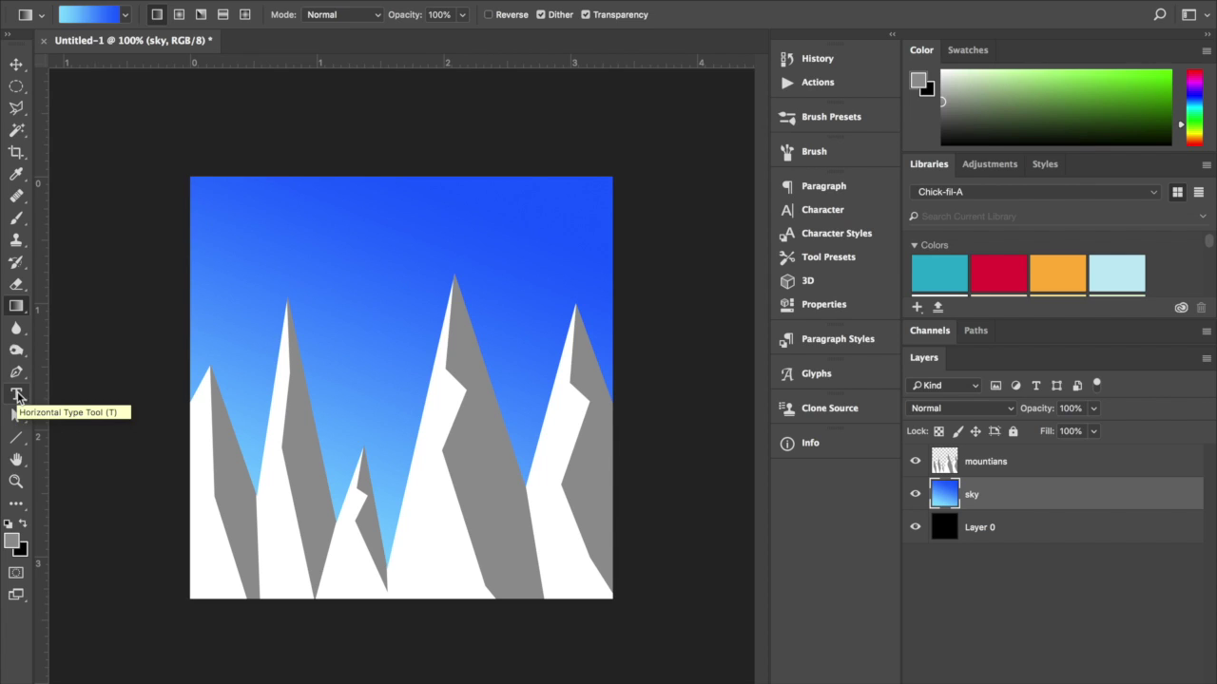
Type the title 'The Mountians' near the top-left of the sky.
left_click(17, 395)
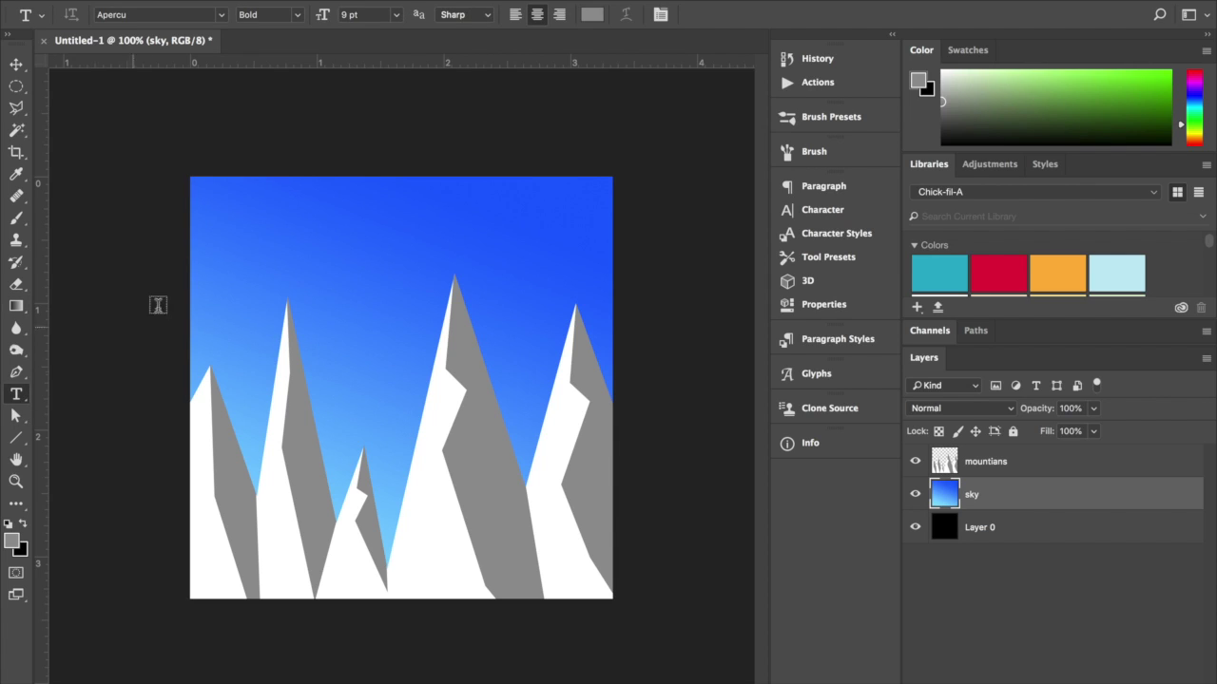
left_click(259, 224)
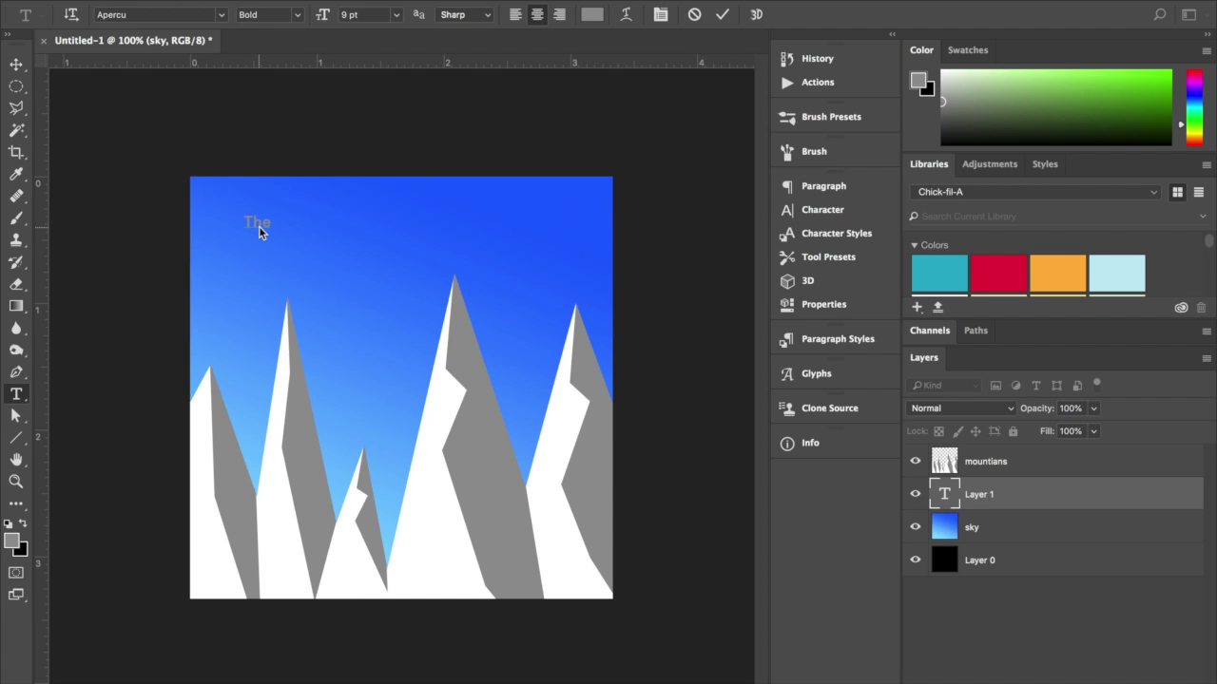
type("The Mountians")
Make the title text white, commit it, and open its Layer Style settings.
triple_click(261, 224)
left_click(942, 73)
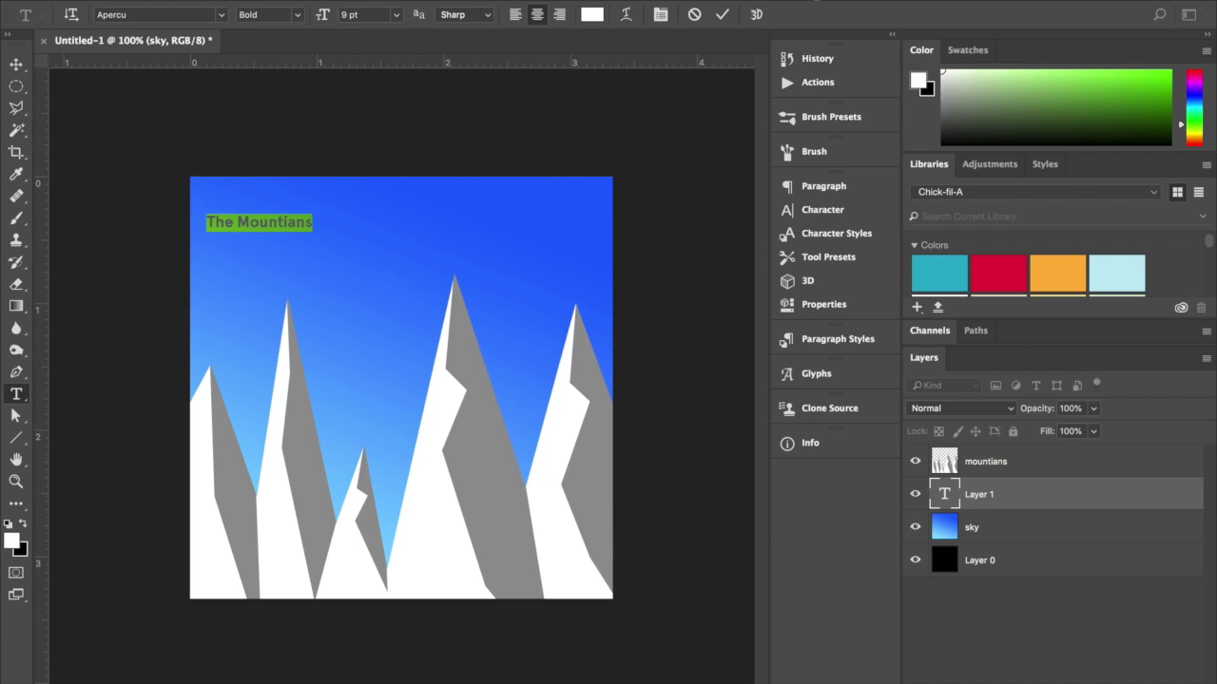
left_click(246, 221)
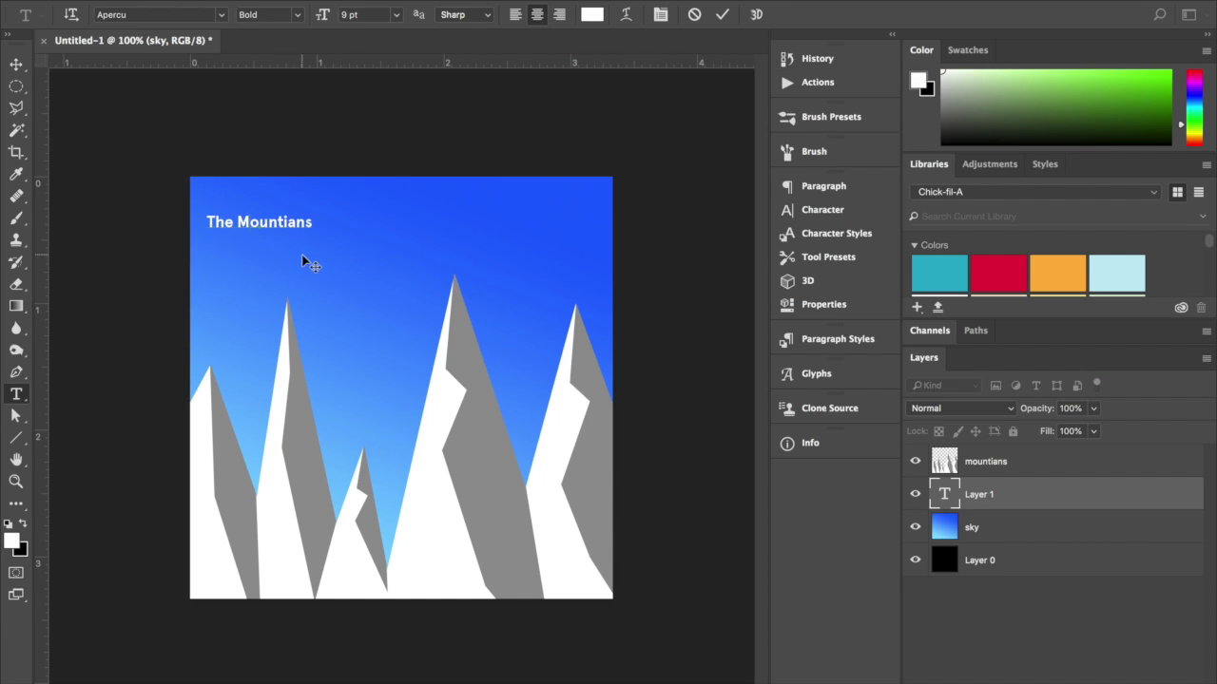
left_click(1018, 505)
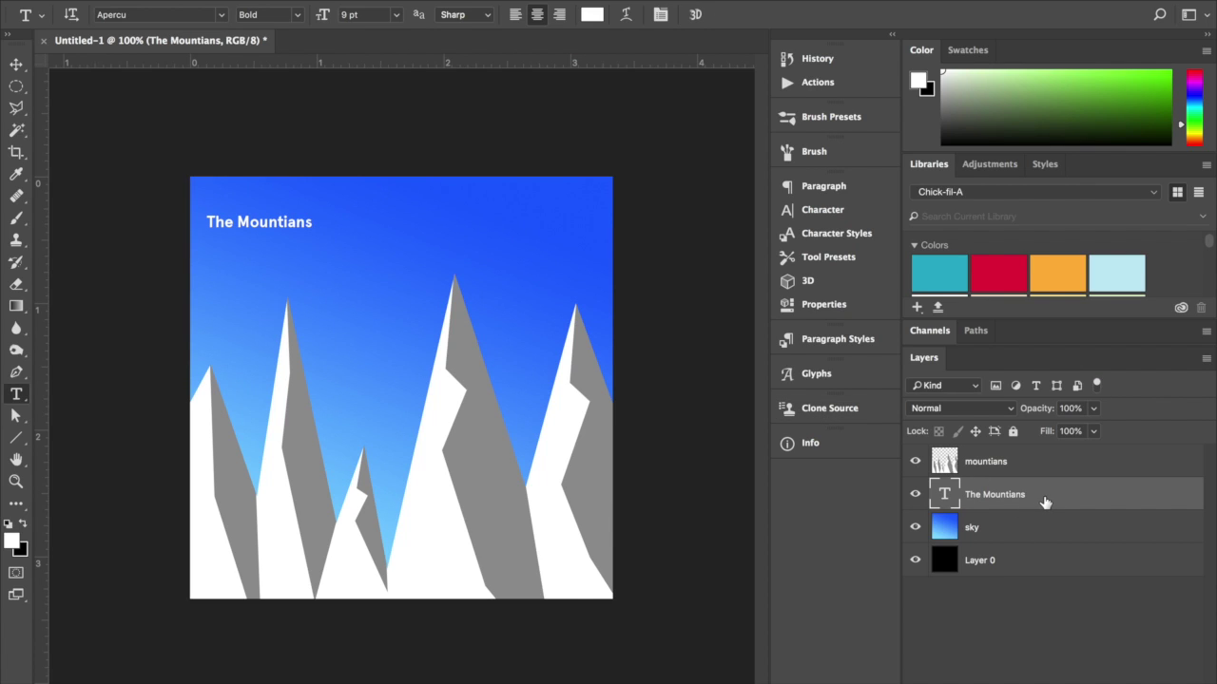
double_click(1044, 501)
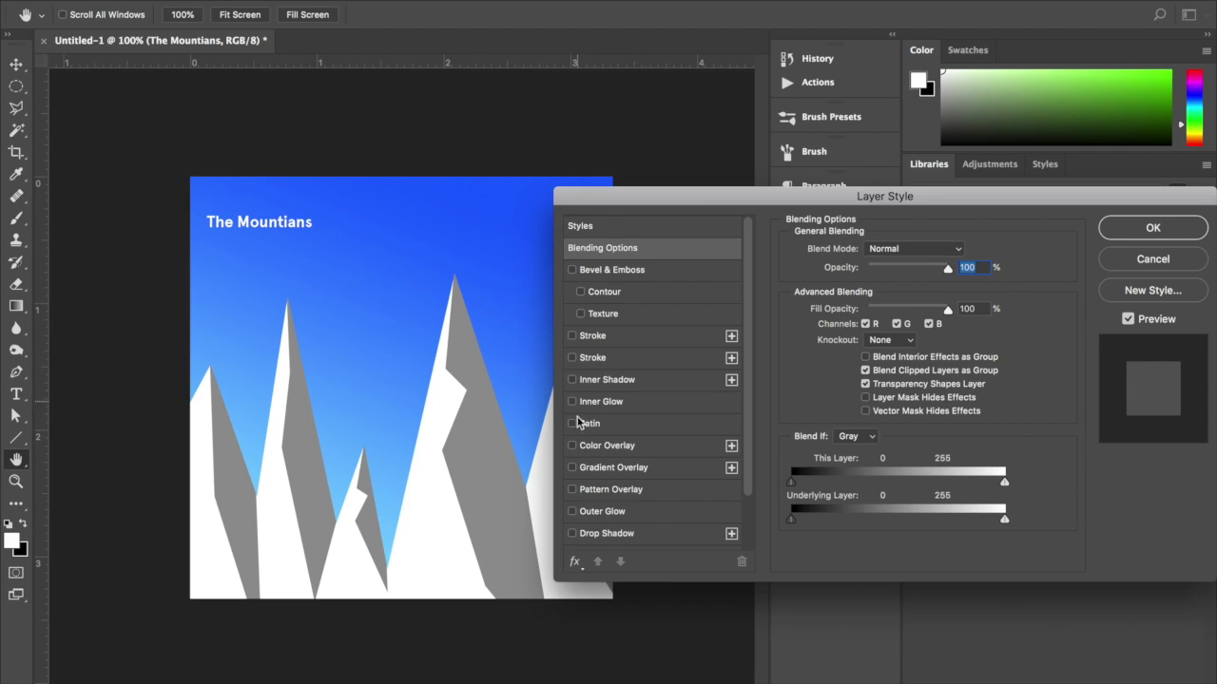
Add a Drop Shadow and a purple #cb40ff Color Overlay to the title.
left_click(572, 535)
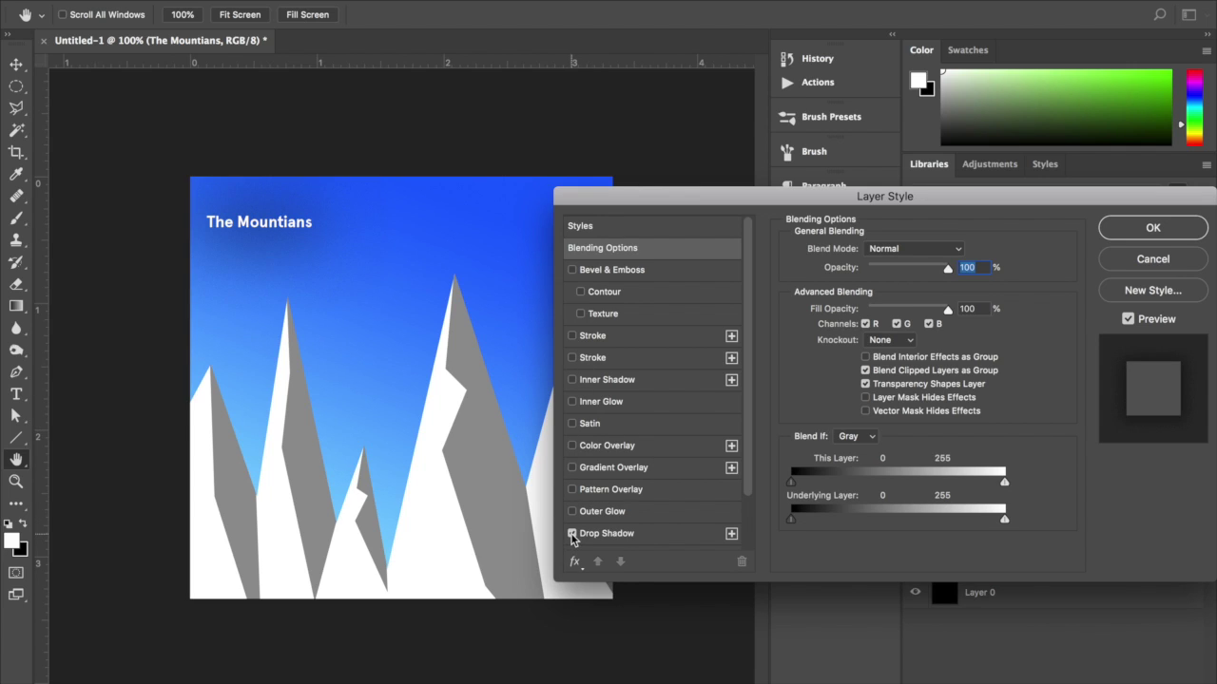
left_click(572, 444)
left_click(651, 447)
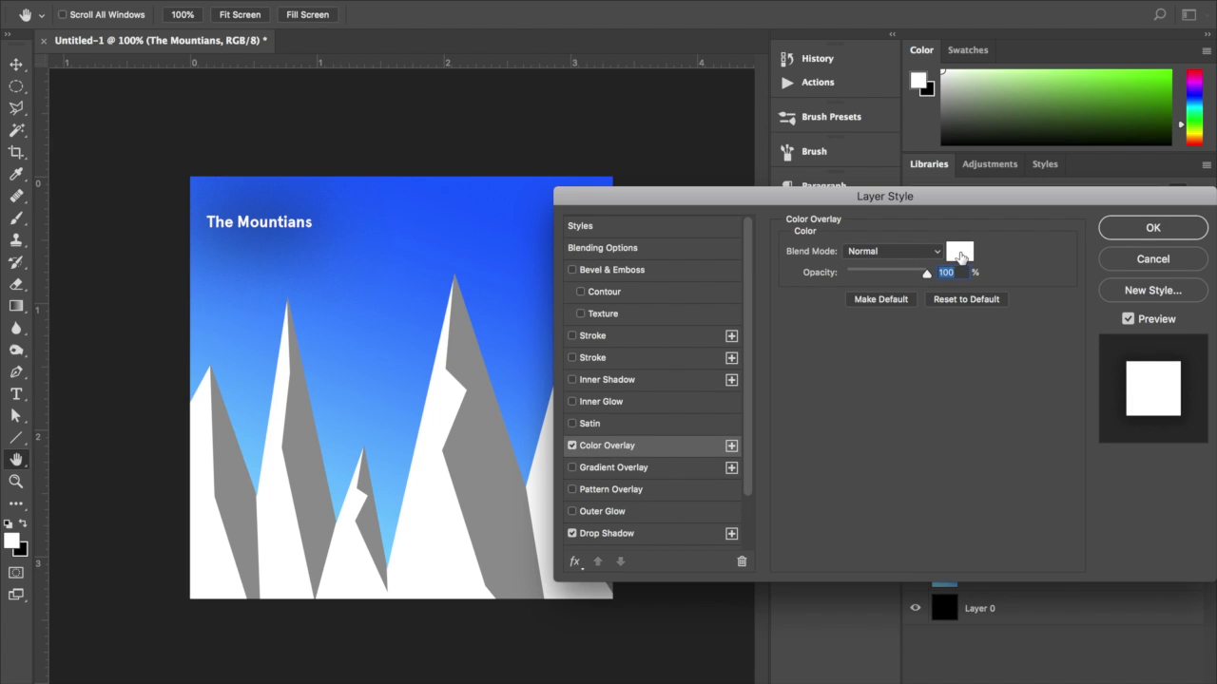
left_click(956, 258)
left_click(568, 261)
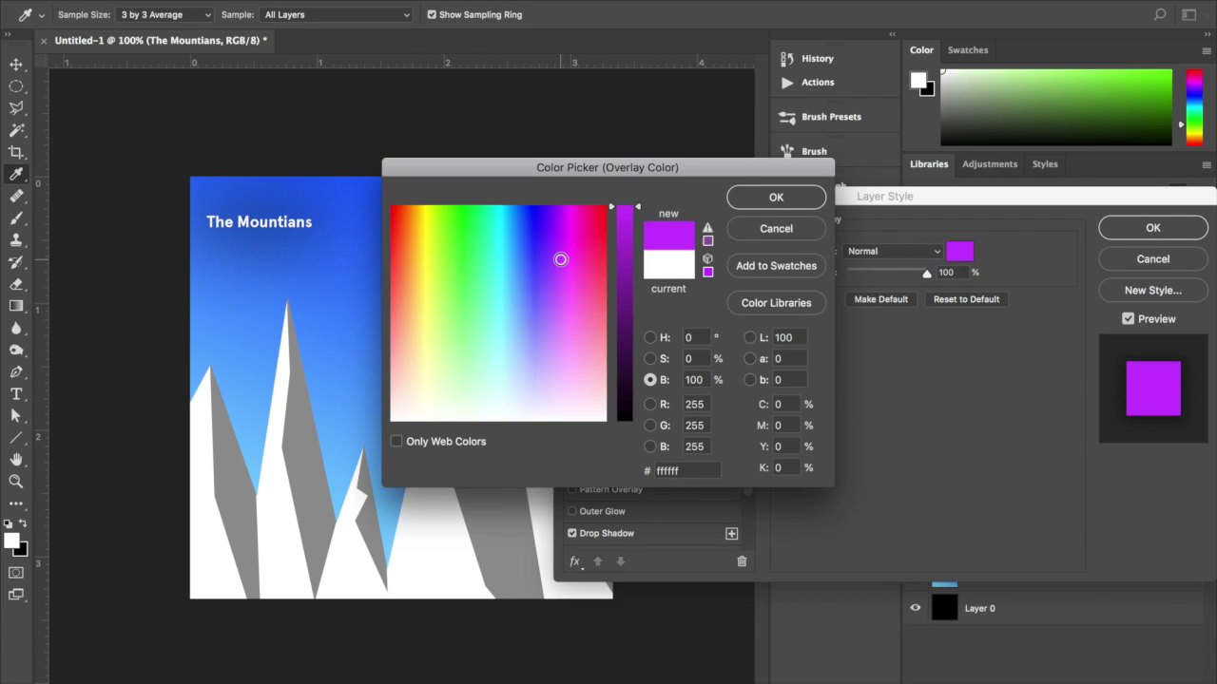
left_click(751, 197)
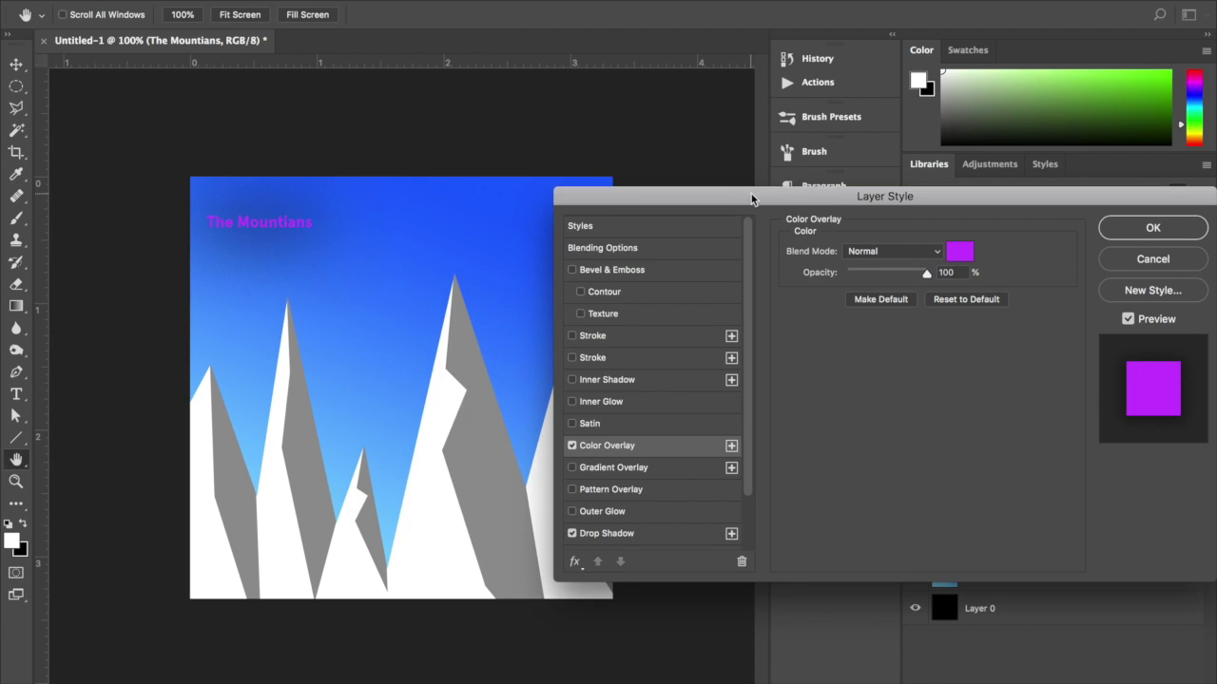
left_click(1116, 232)
left_click(16, 63)
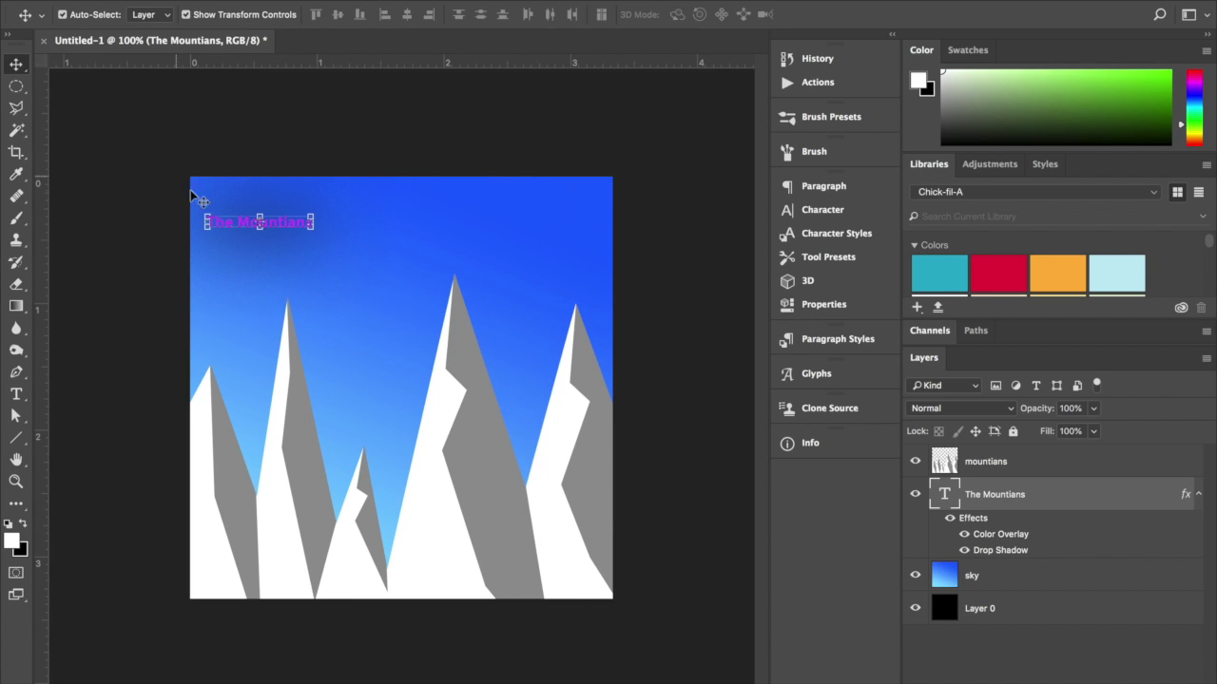
Scale the title across the canvas width, then hide its drop shadow and colour overlay.
left_click_drag(313, 229, 604, 266)
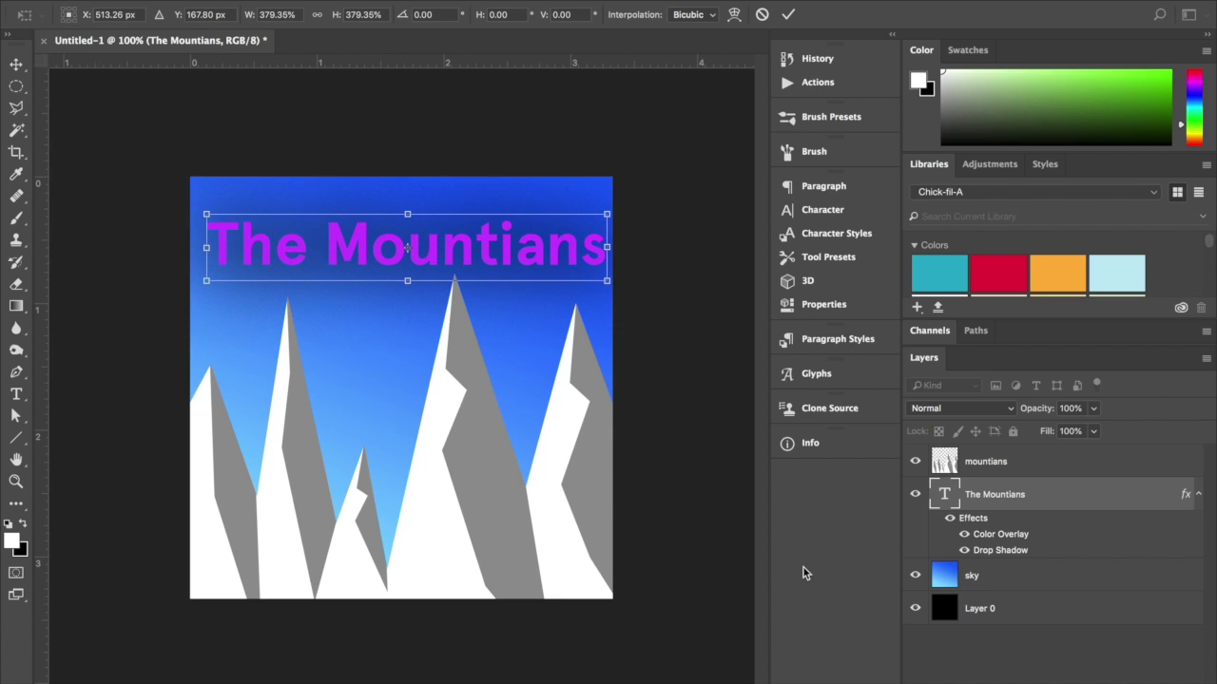
key("Return")
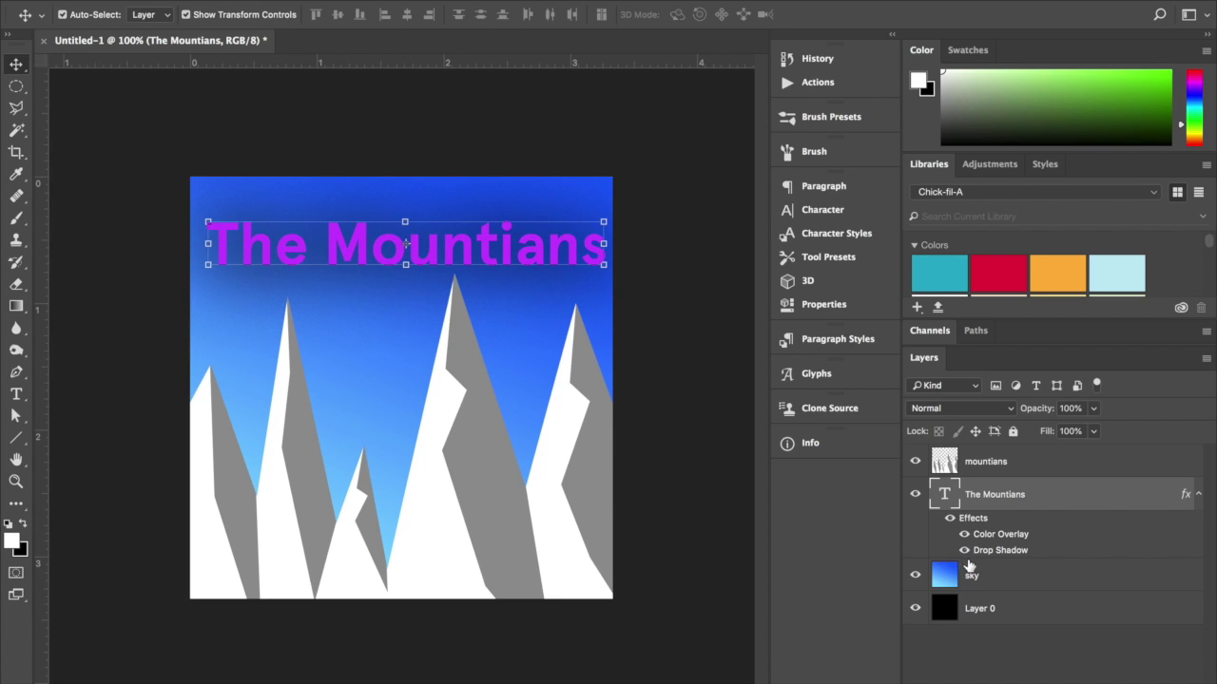
left_click(965, 553)
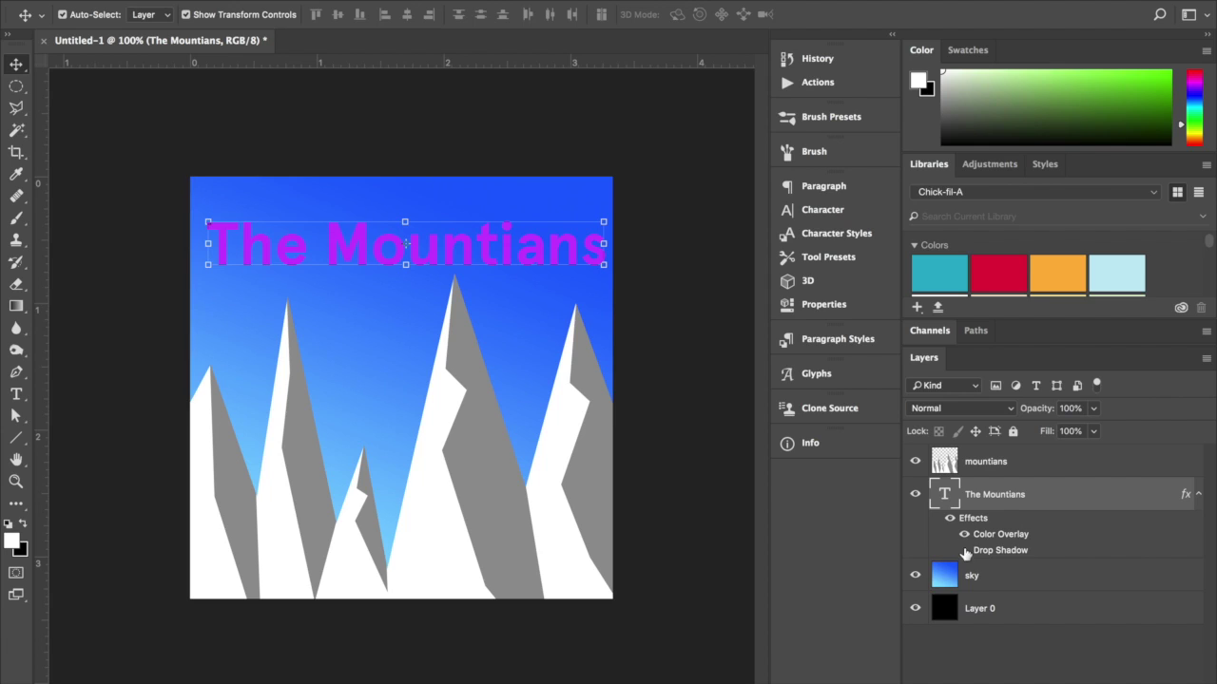
left_click(965, 537)
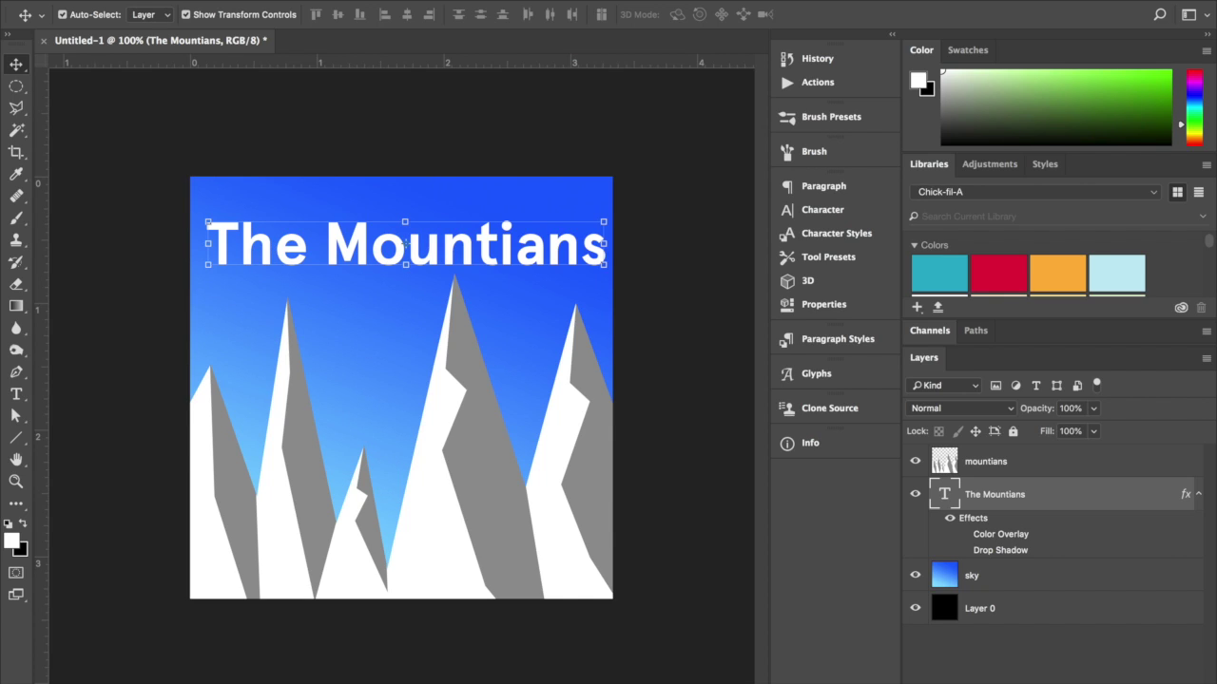
left_click(159, 2)
Start saving the image in Photoshop format with the file name 'The mountians'.
left_click(167, 130)
type("The mountia")
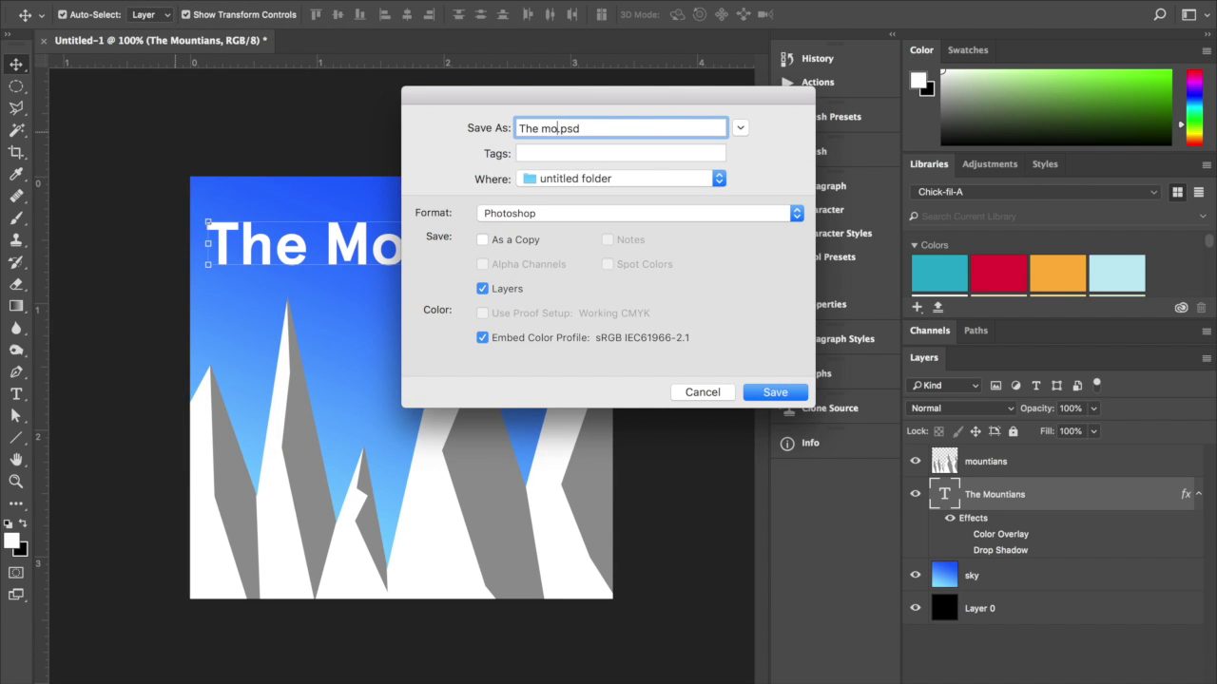
type("ns")
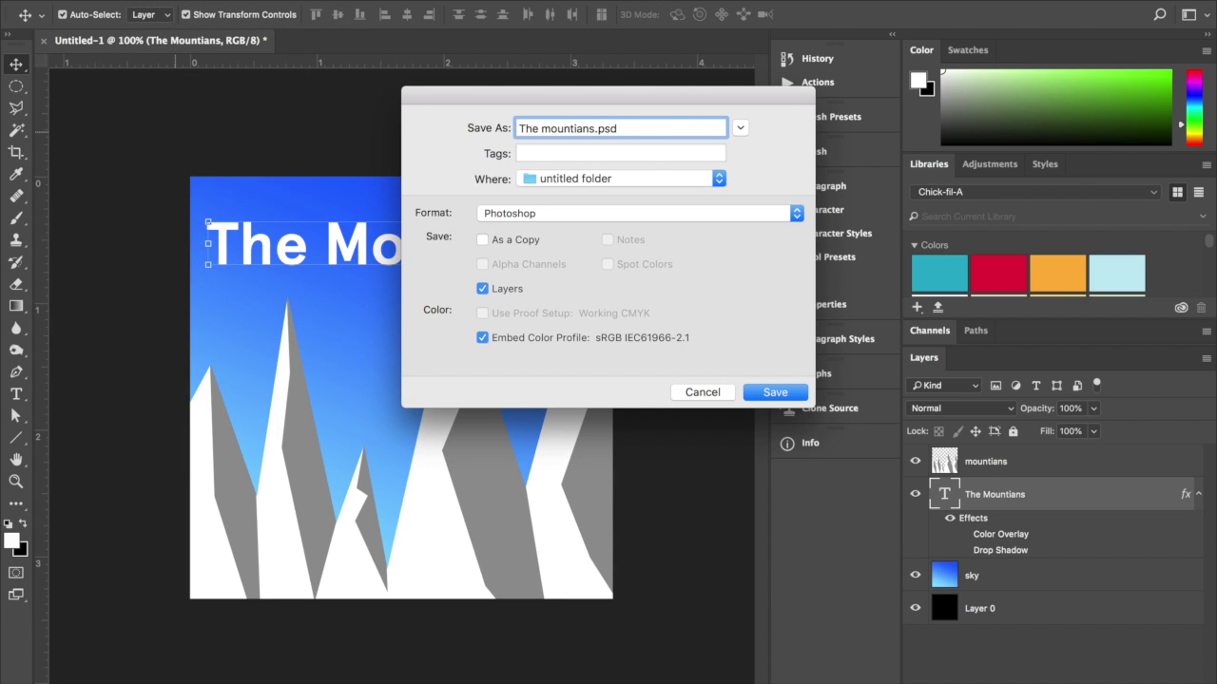